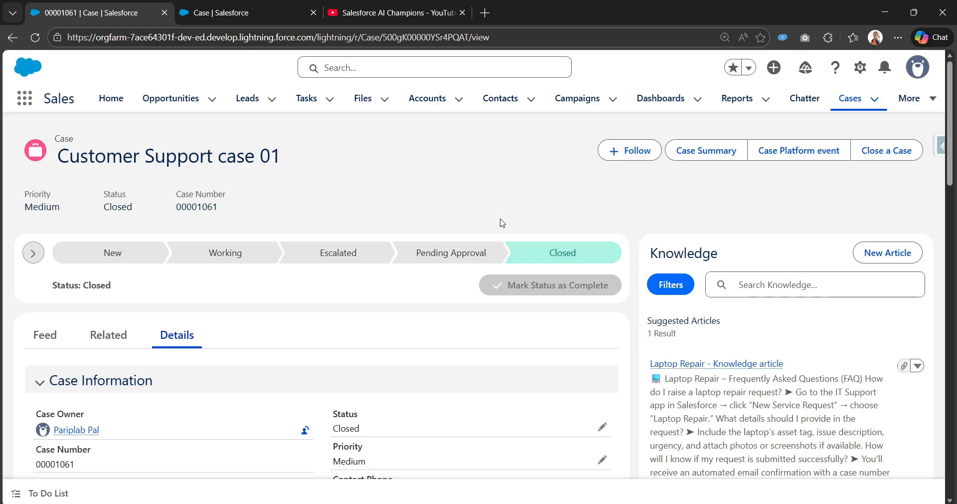
Examine the support case record and the Close a Case action's type and predefined field values for Case Reason and Status
scroll(521, 215, down, 1)
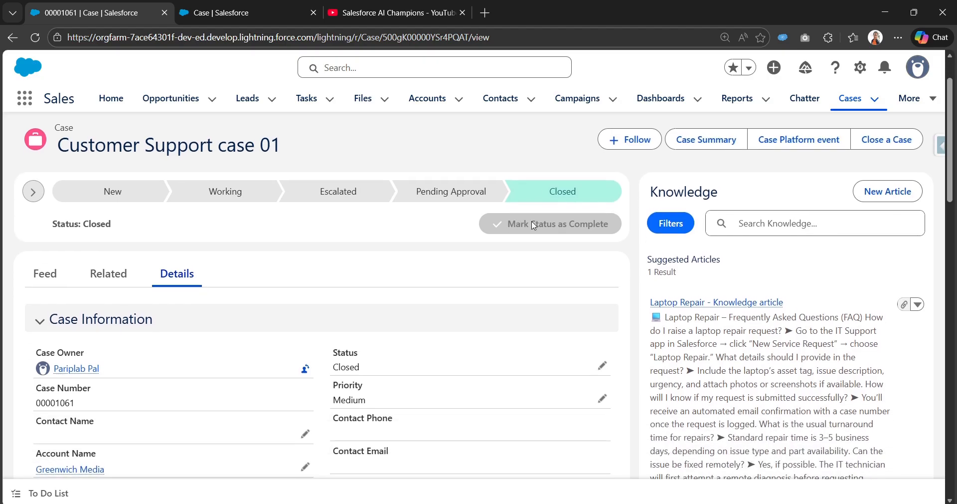
scroll(534, 222, up, 1)
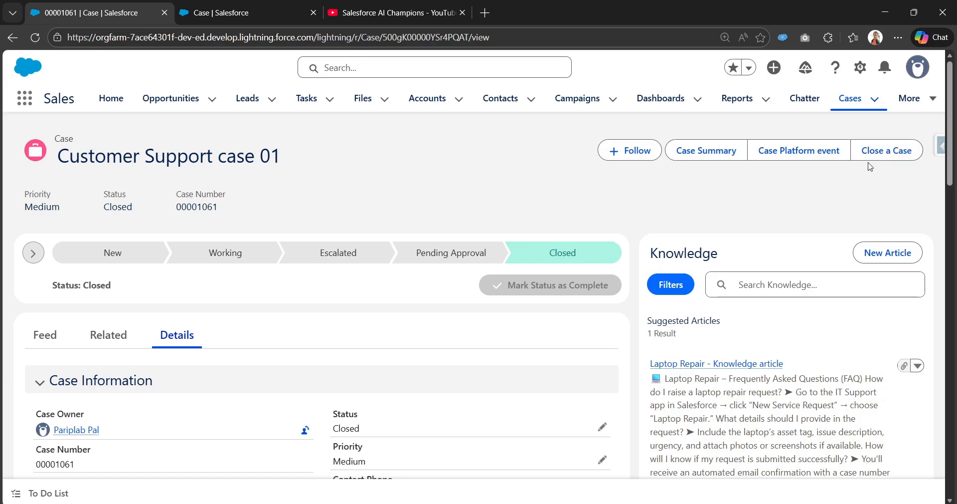
click(248, 4)
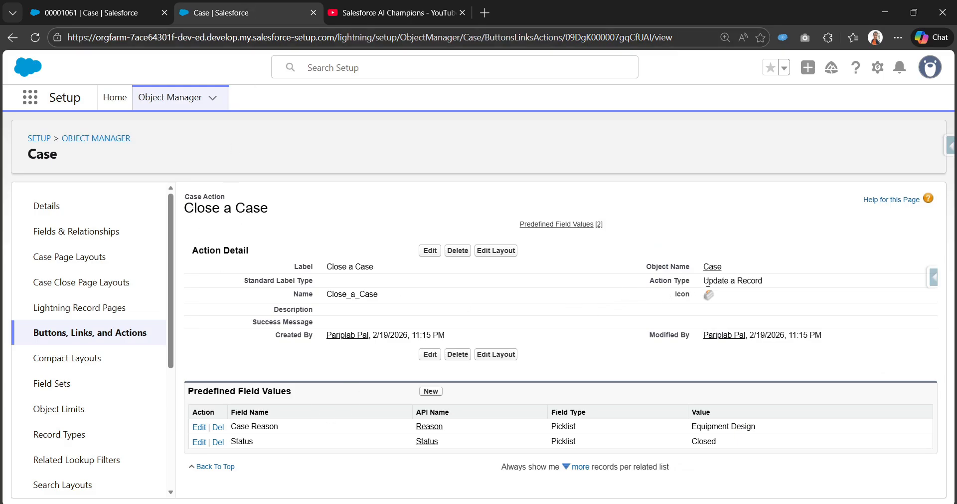
drag(708, 282, 788, 280)
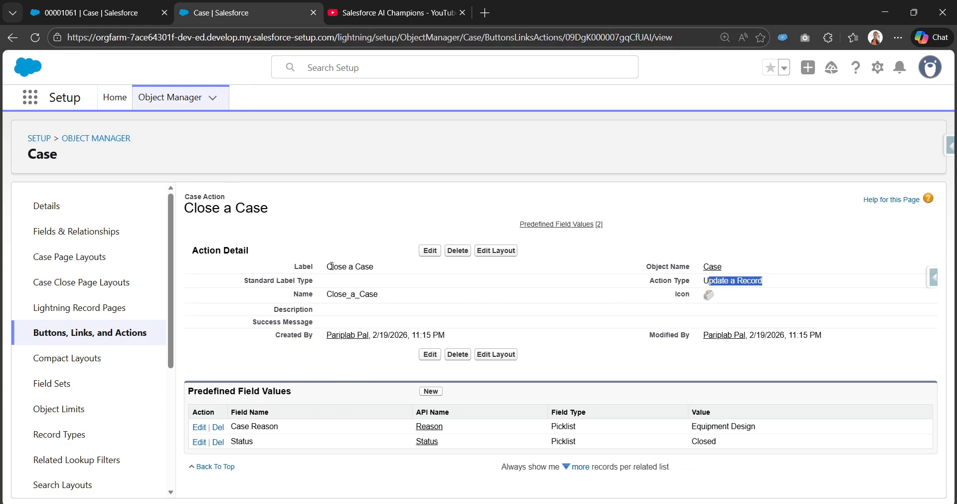
click(137, 7)
click(294, 6)
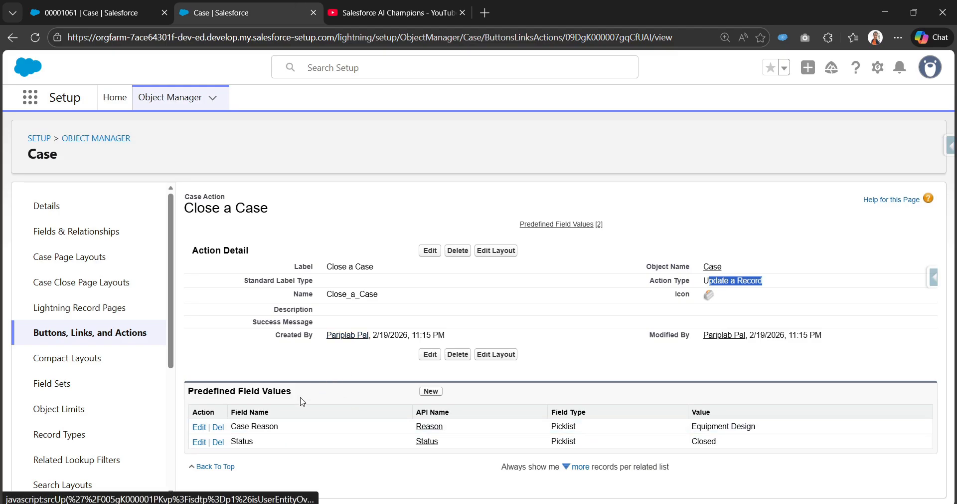
drag(194, 389, 300, 399)
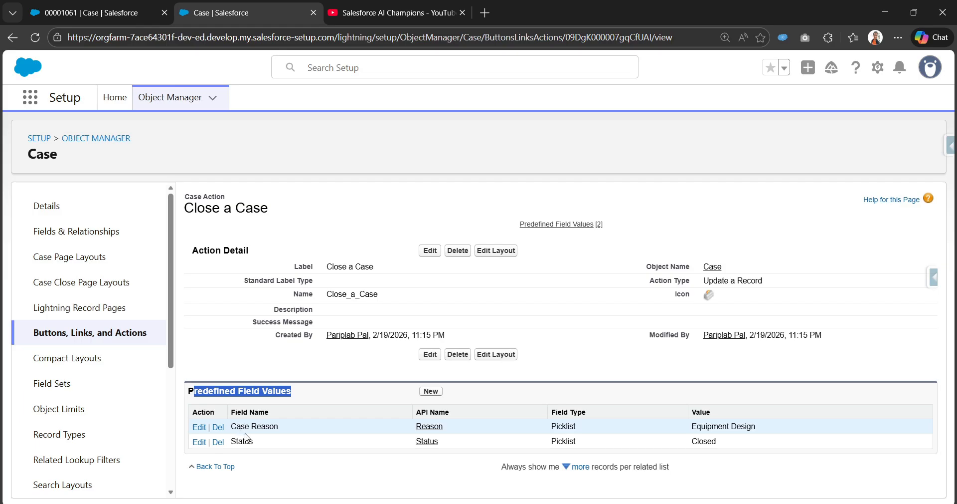
drag(231, 428, 280, 437)
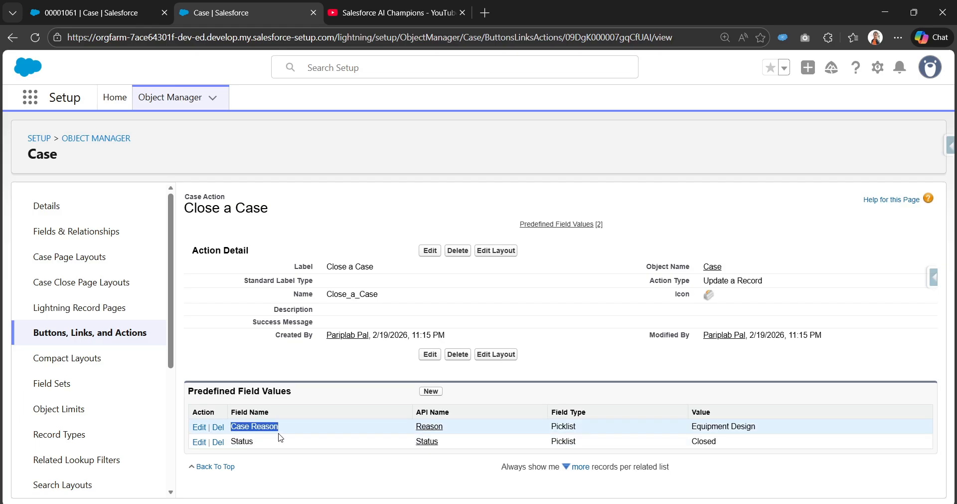
drag(690, 429, 764, 433)
drag(235, 438, 259, 446)
drag(691, 439, 725, 454)
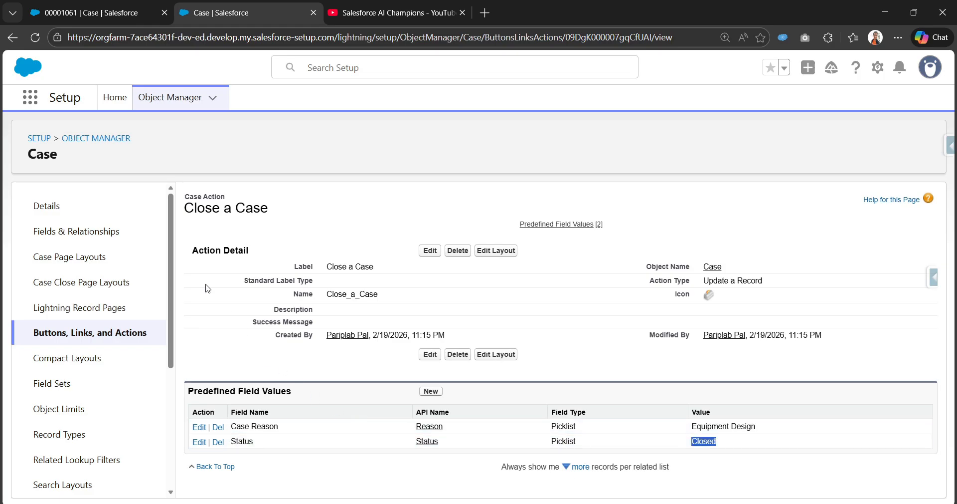
click(110, 9)
scroll(444, 260, down, 2)
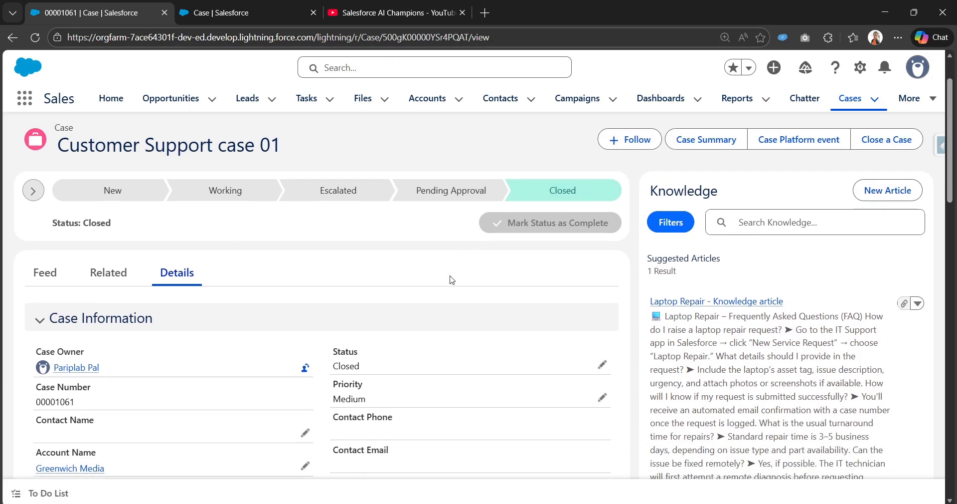
click(243, 13)
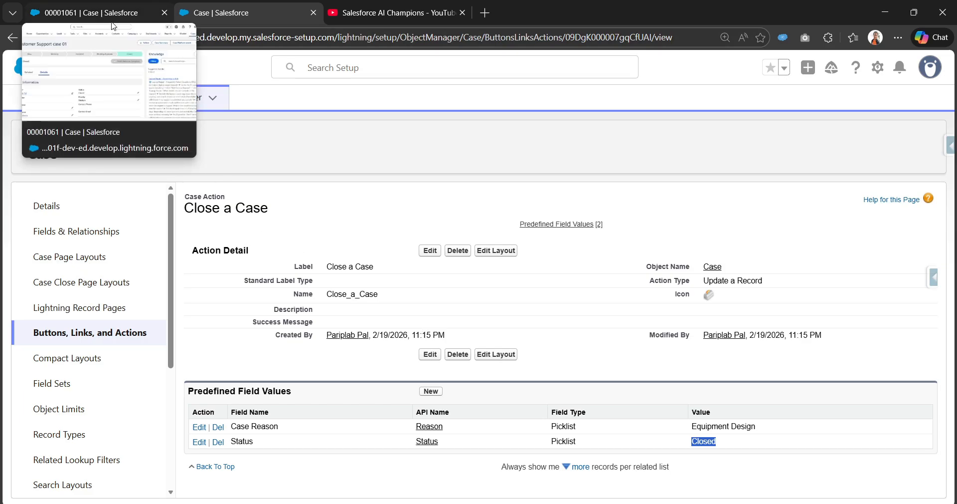
Return to the case record, open Setup from it, and find the Flows page by searching for "flows"
click(113, 25)
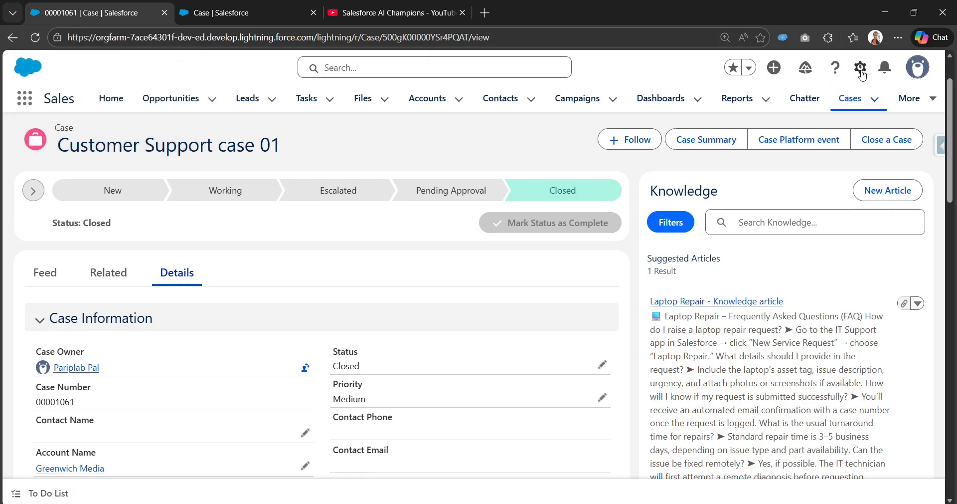
click(861, 68)
click(779, 143)
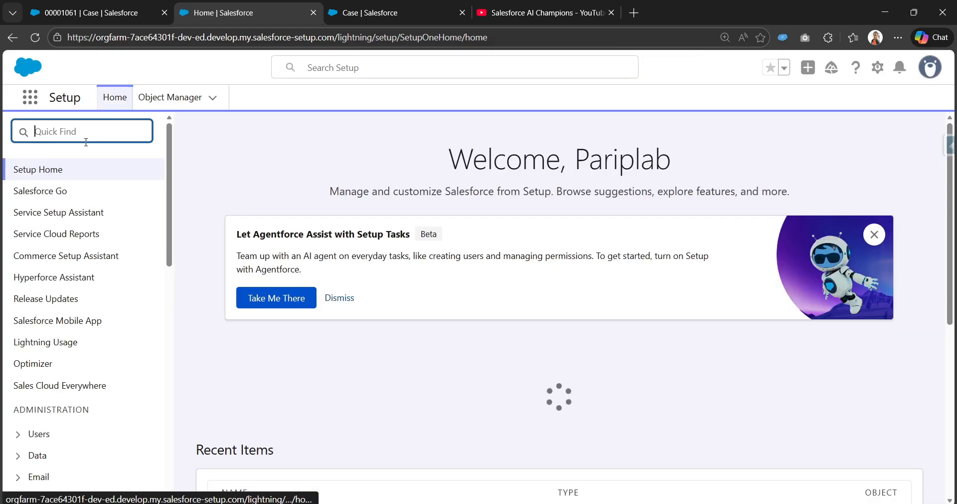
text(flows)
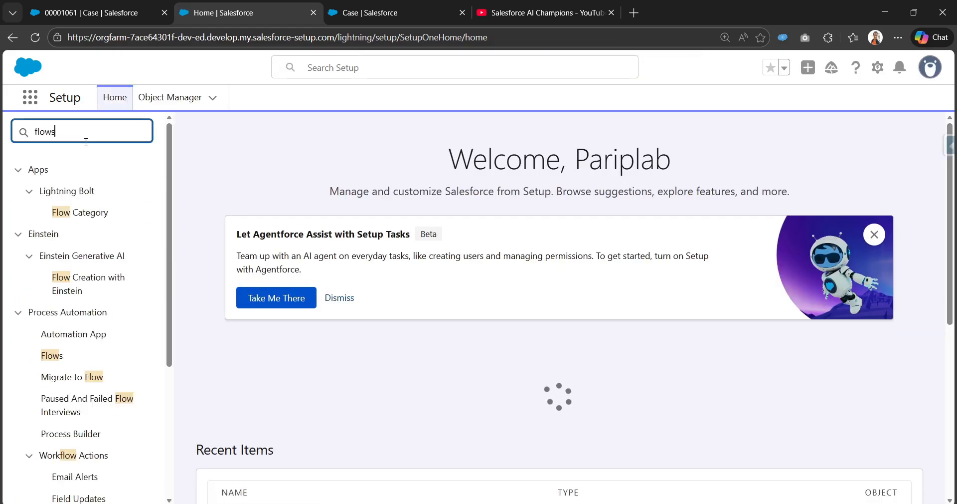
click(58, 193)
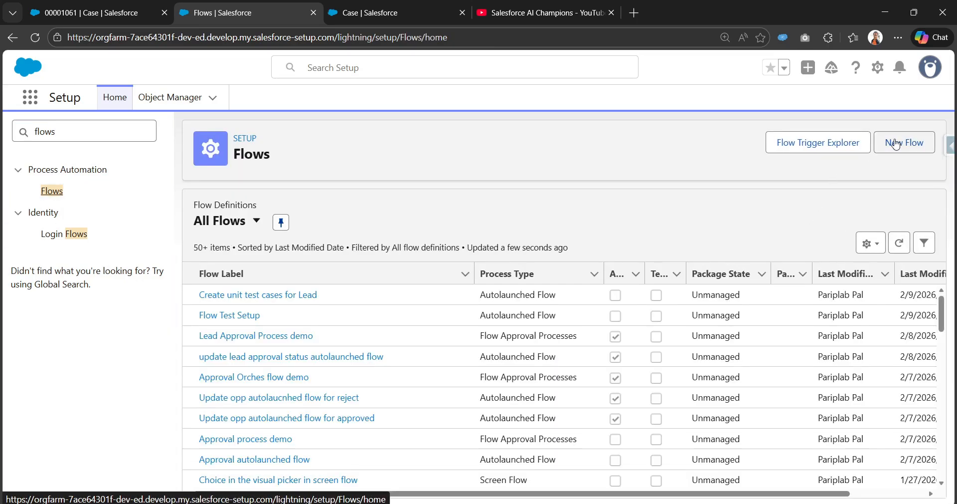
Create a new Screen Flow from the screen automations category
click(896, 144)
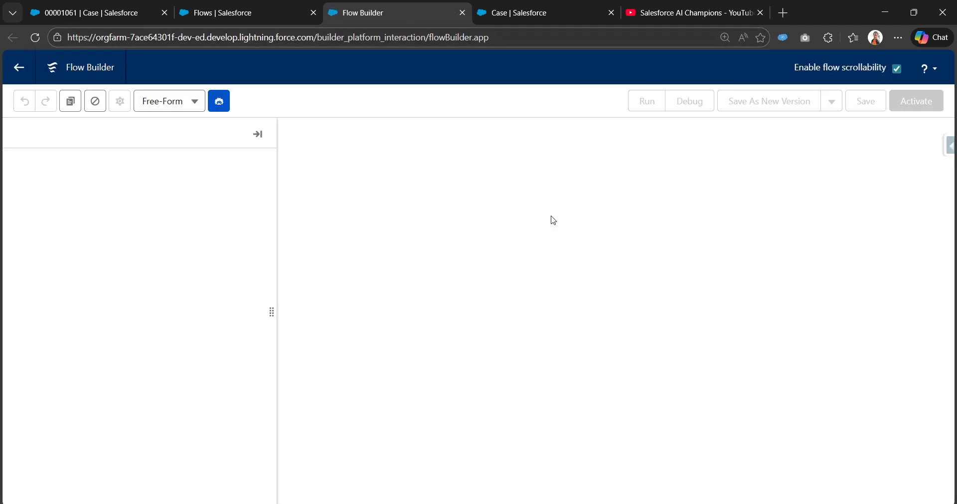
key(ctrl+plus)
key(ctrl+plus)
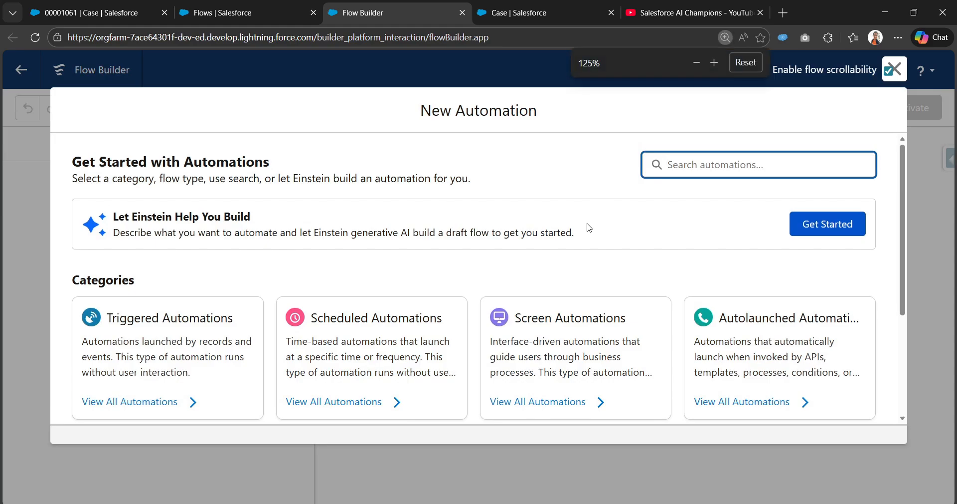
click(604, 344)
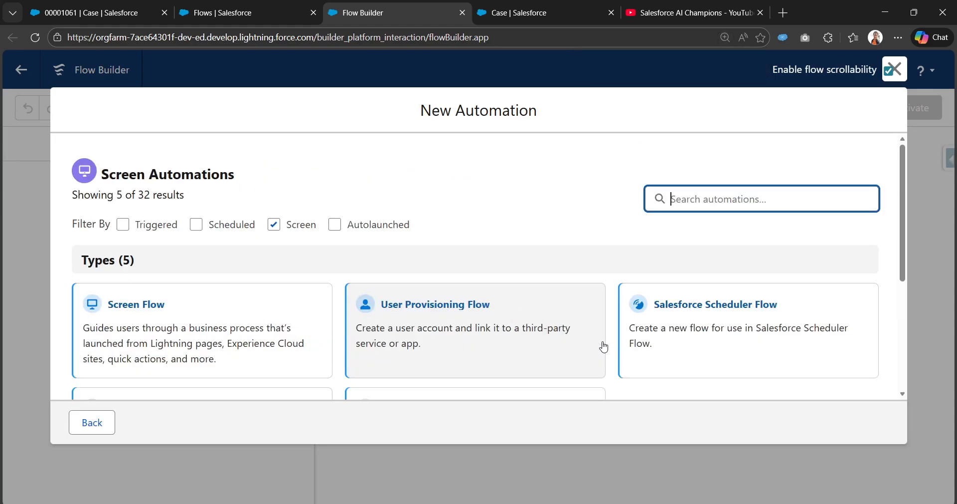
click(124, 310)
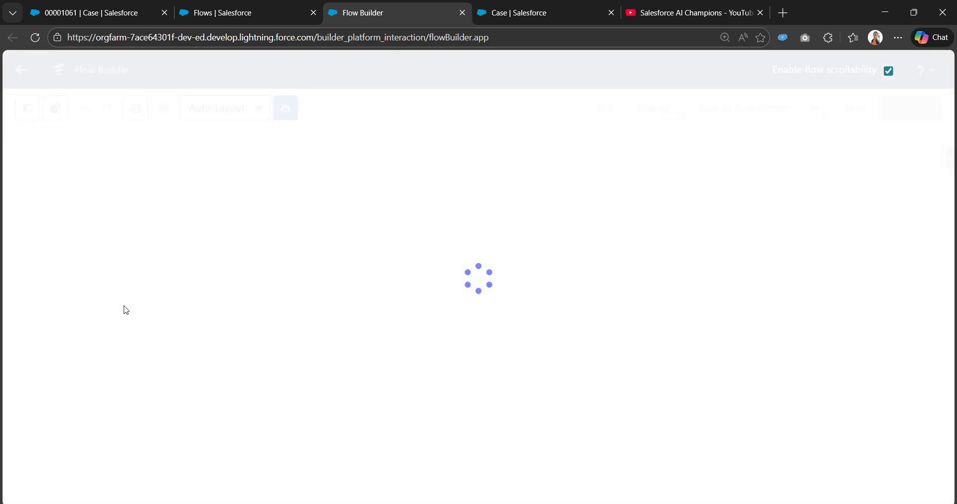
Create a flow variable resource with API name recordId, data type Text, and make it available for input
click(27, 108)
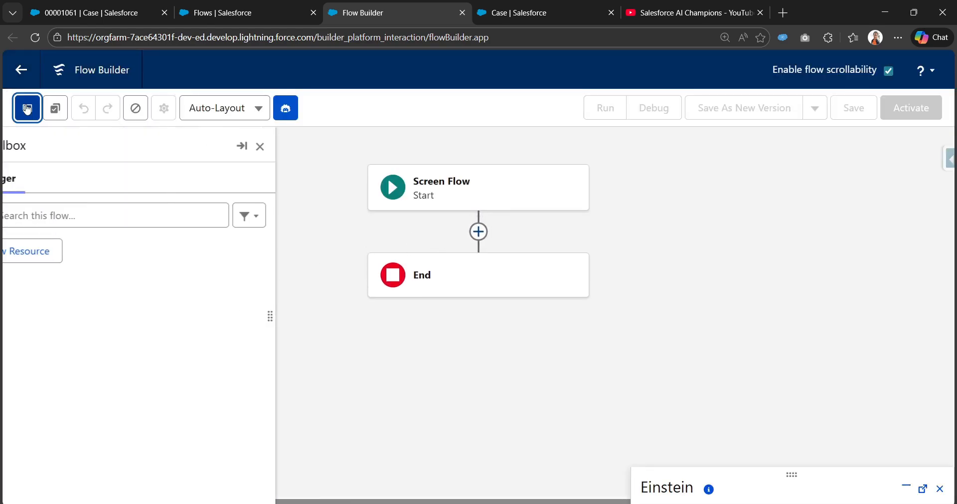
click(63, 248)
click(253, 213)
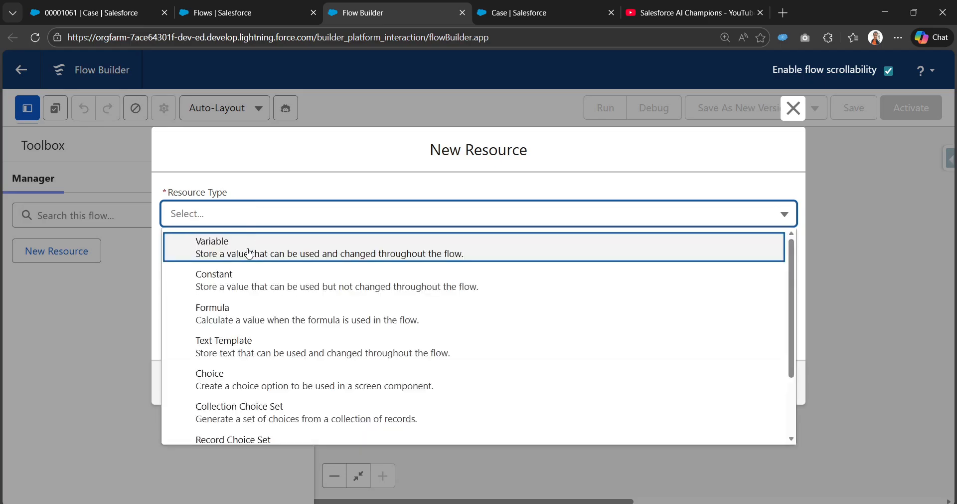
click(252, 245)
text(recordId)
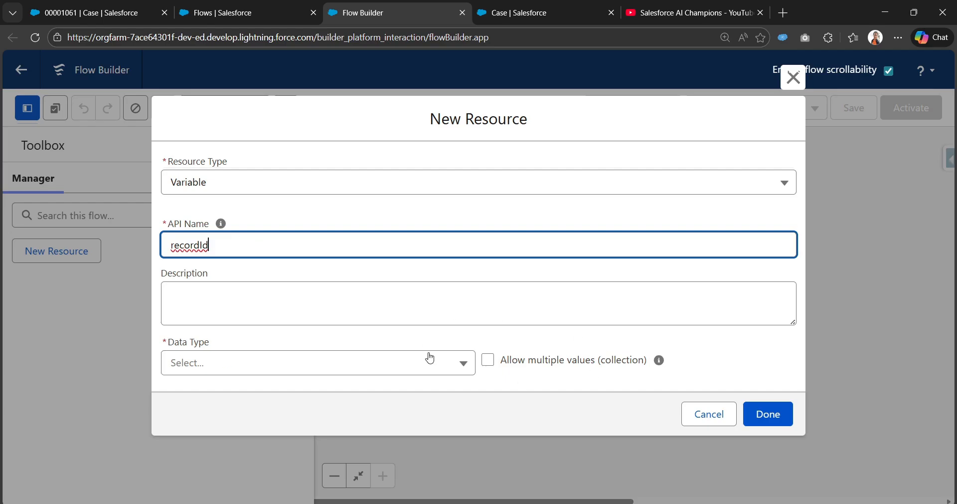
click(396, 363)
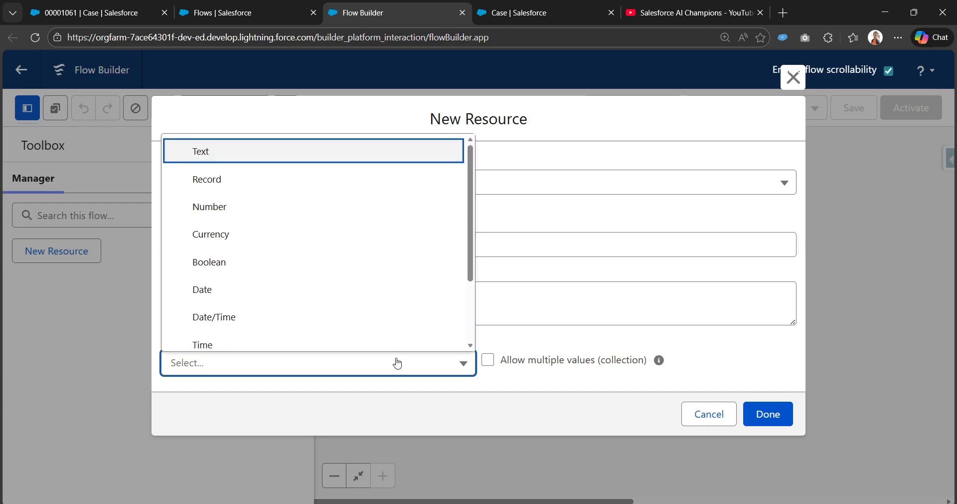
click(370, 156)
scroll(366, 324, down, 3)
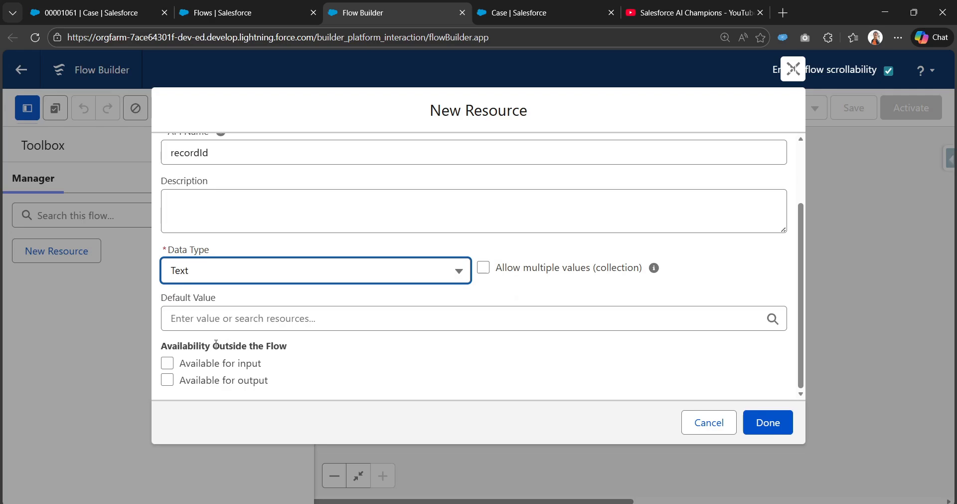
click(168, 364)
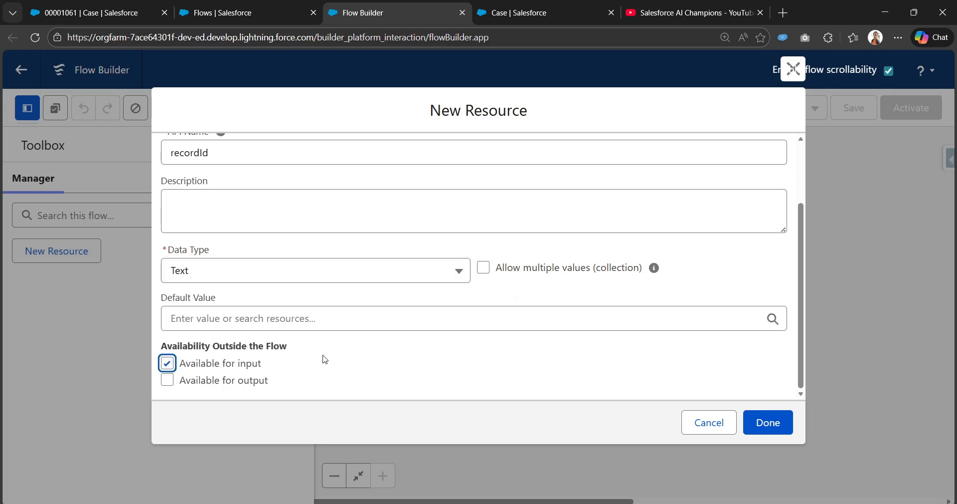
click(764, 426)
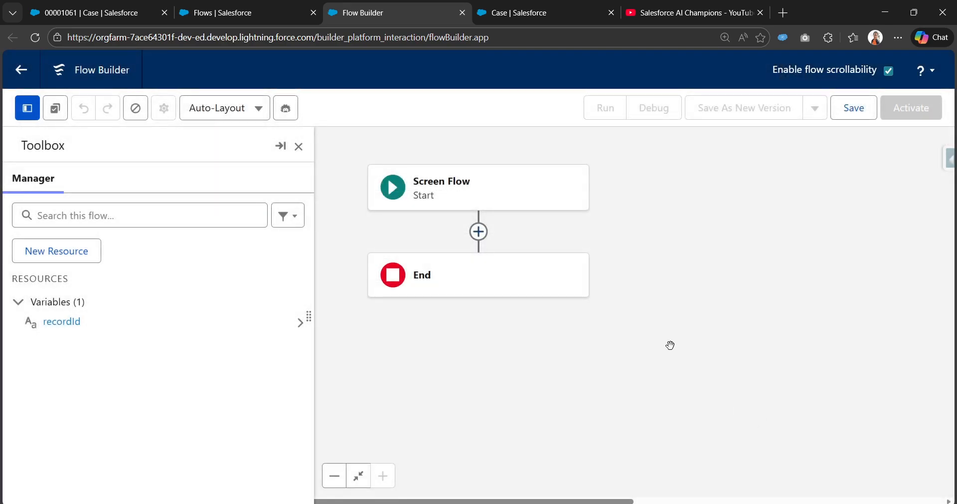
Add an Update Records element between the flow's Start and End, and hide the Toolbox
click(470, 235)
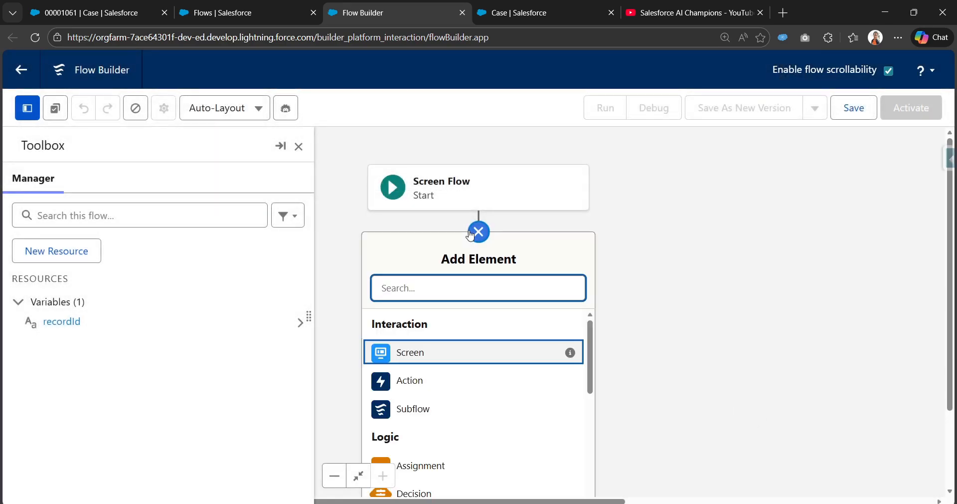
text(updat)
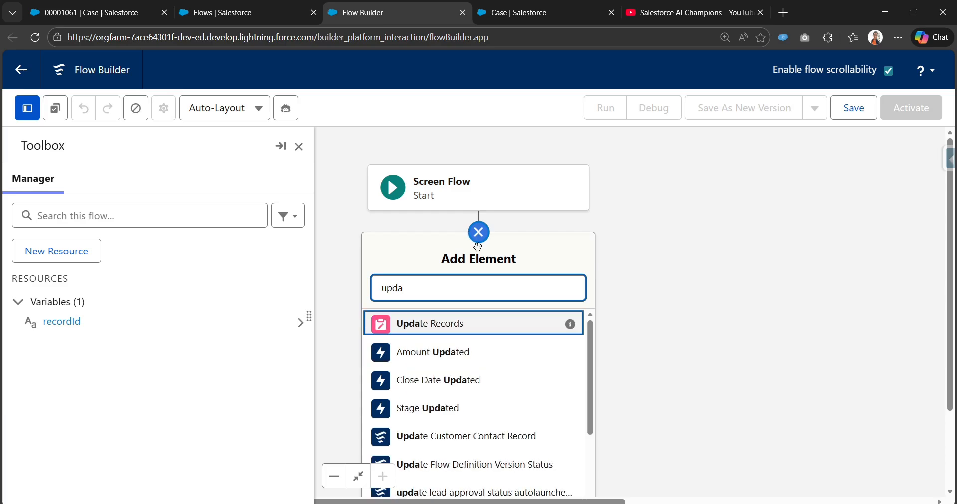
click(469, 324)
click(298, 146)
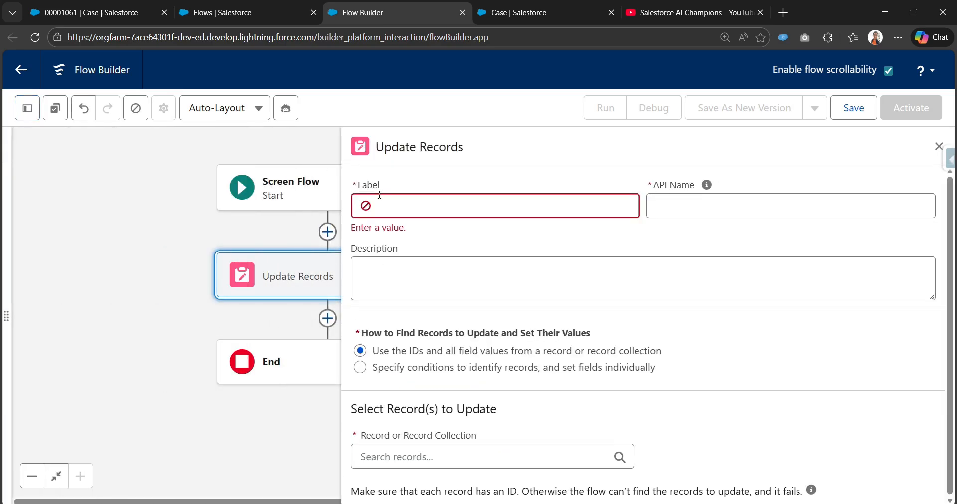
Label the Update Records element "Update the case status and reason" and let its API name fill in
click(414, 208)
text(Update)
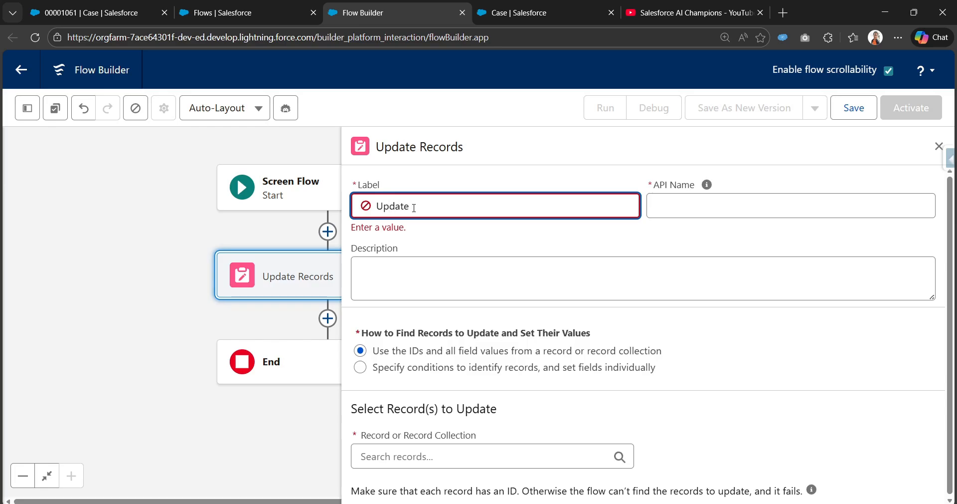
text( the case status and reason)
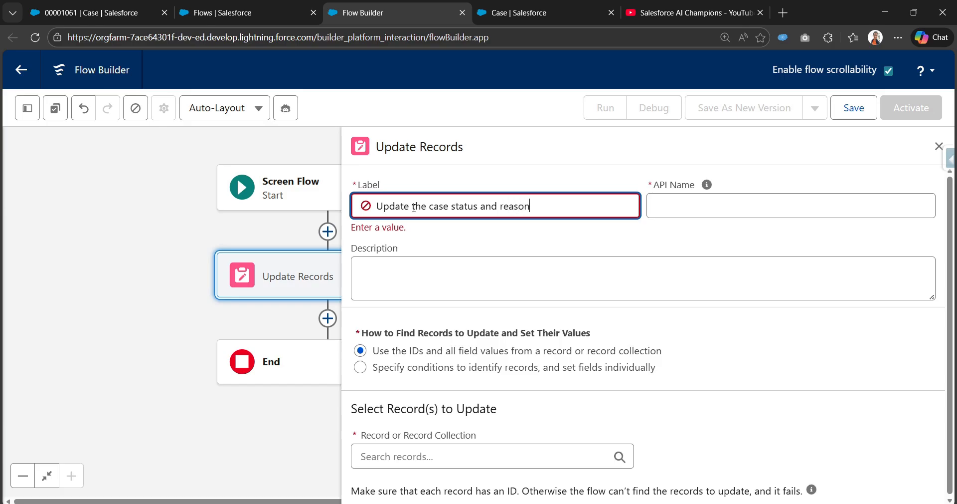
key(Tab)
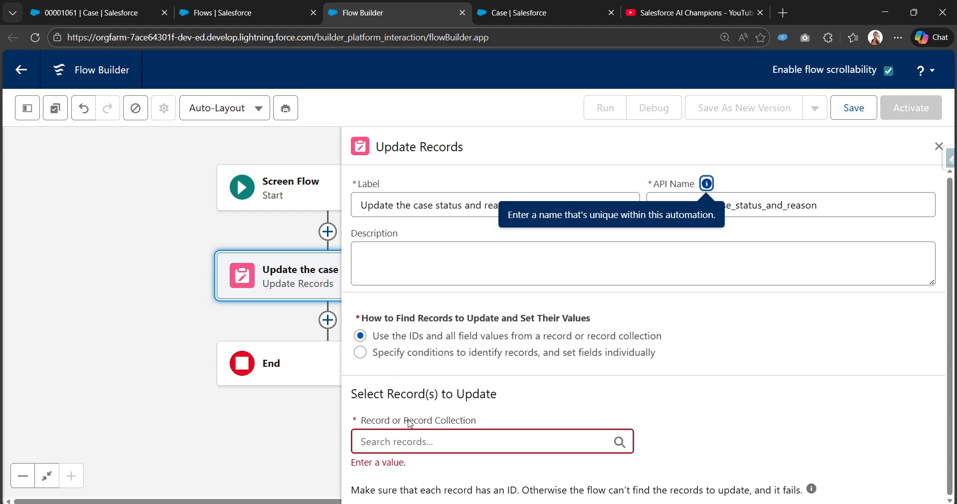
Make the element identify records by specified conditions with fields set individually, and choose Case as the object
click(361, 355)
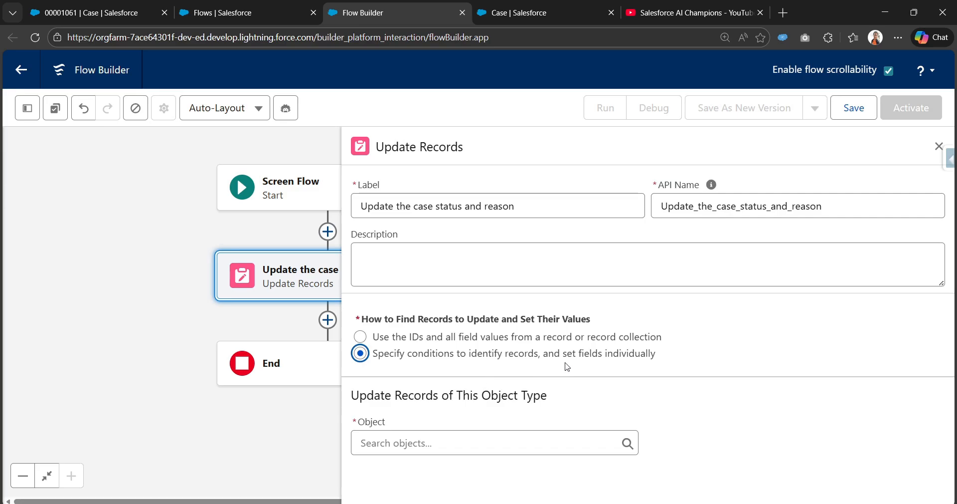
click(453, 444)
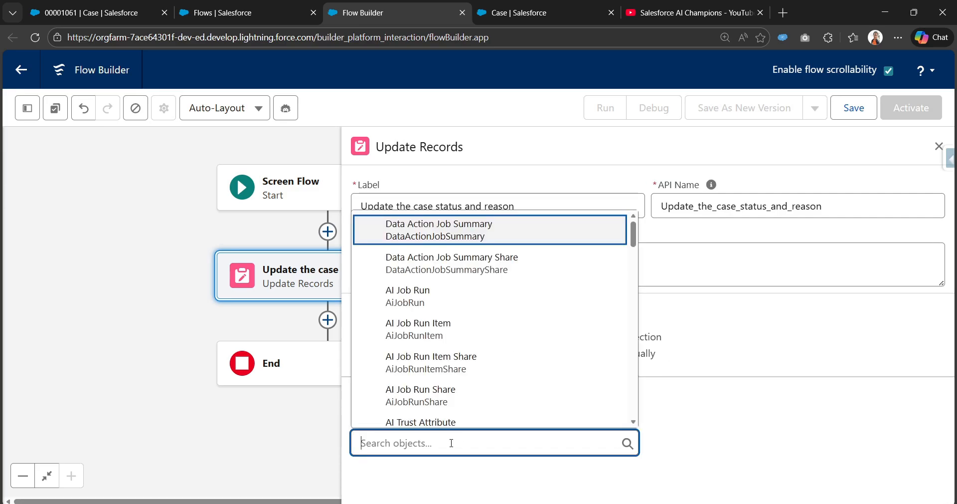
text(case)
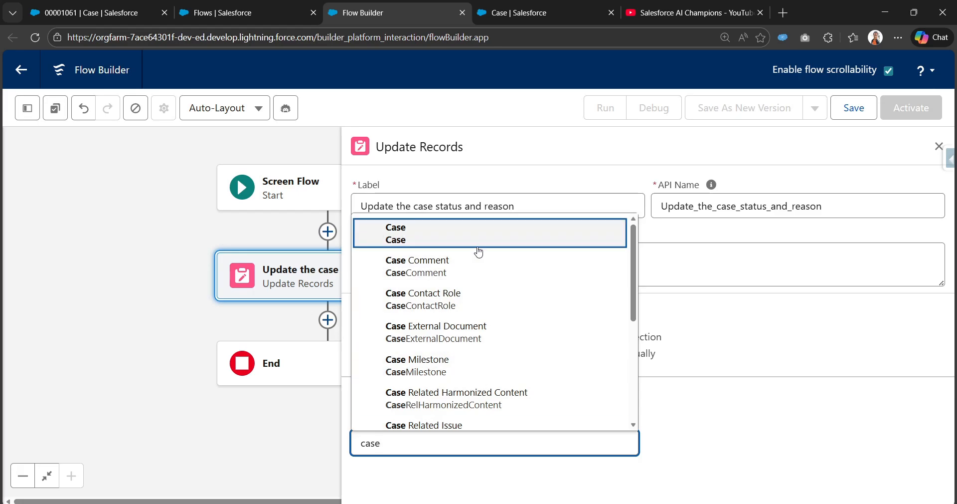
click(478, 234)
Filter the case records with the condition that Case ID equals the recordId variable
scroll(509, 457, down, 4)
click(469, 406)
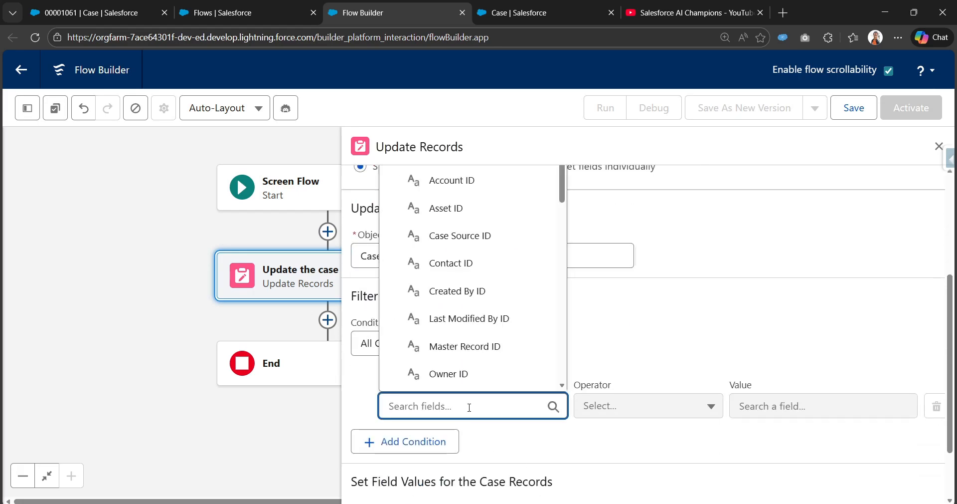
text(Id)
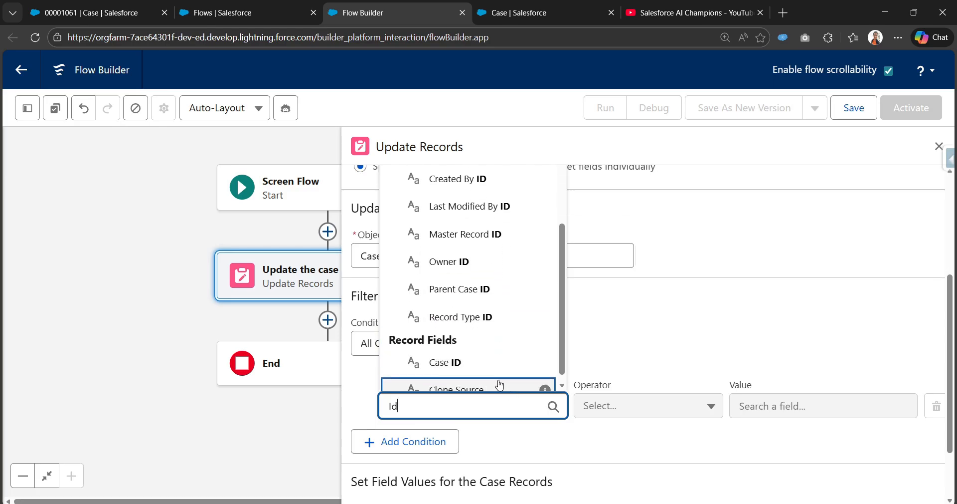
click(496, 353)
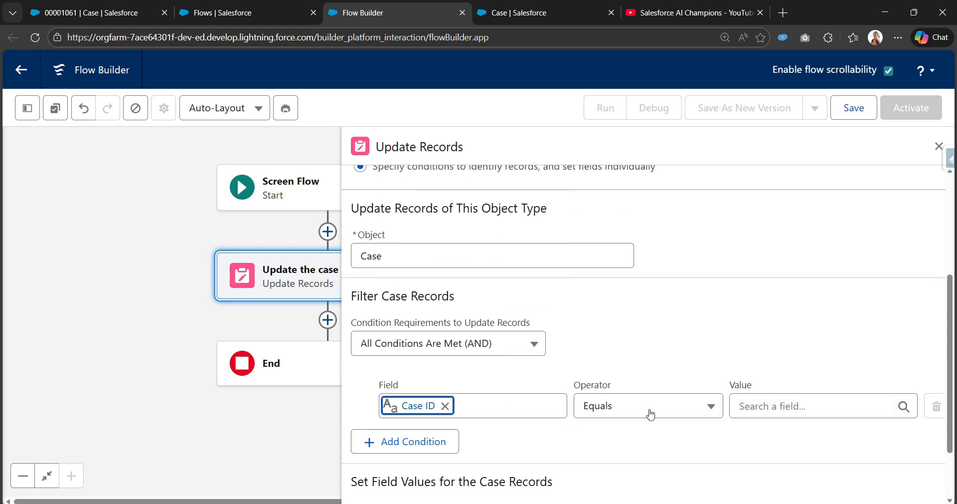
click(394, 406)
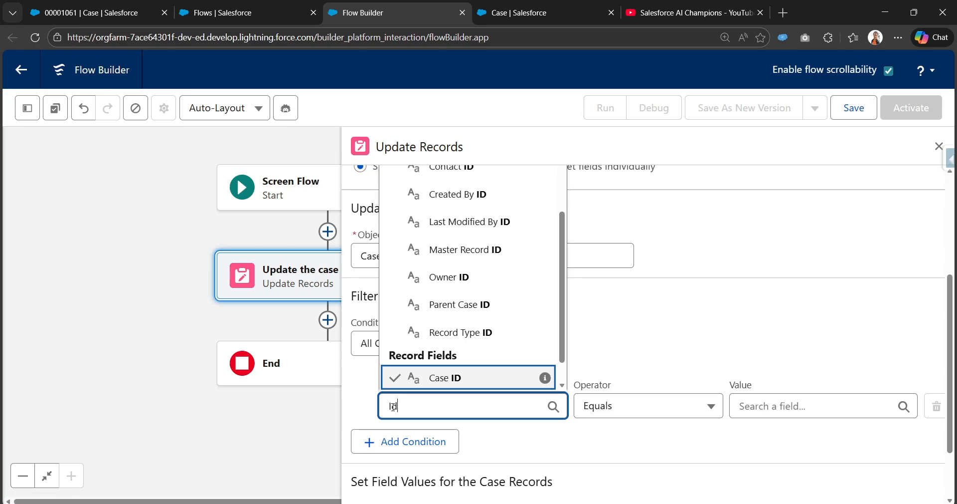
click(541, 377)
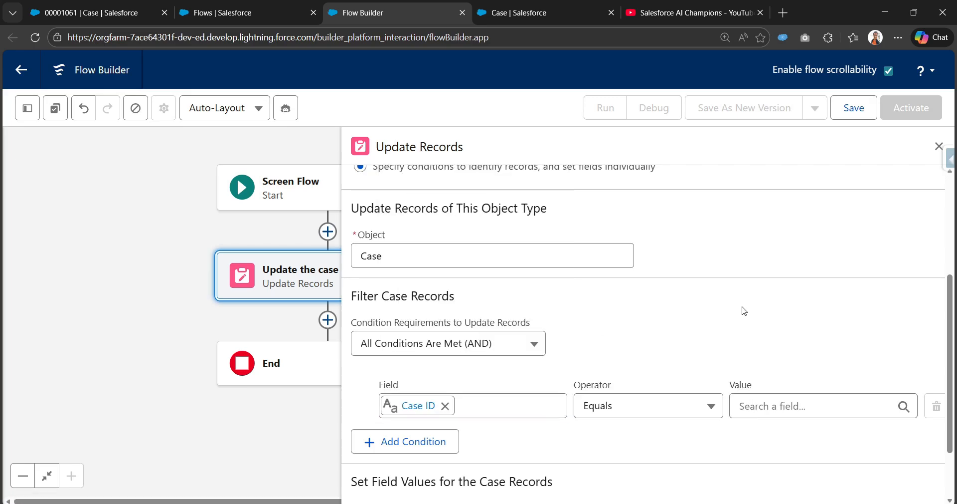
click(774, 406)
text(reco)
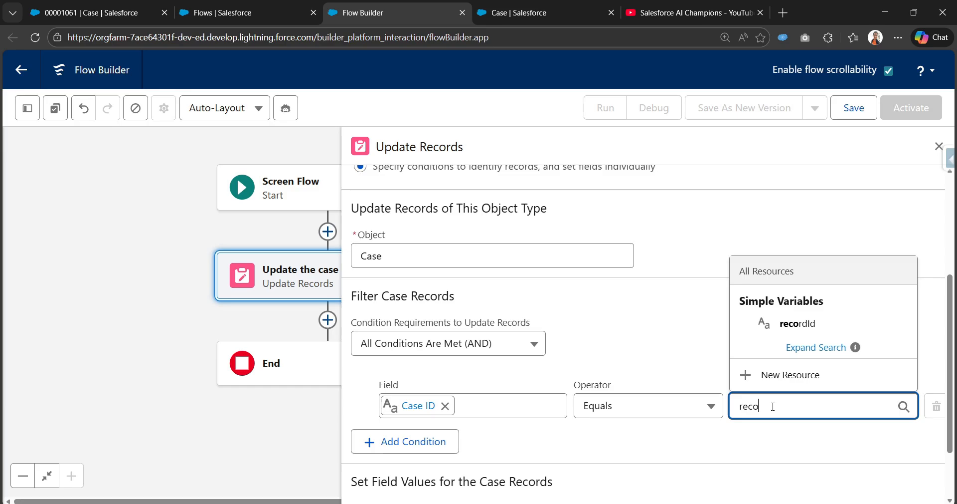
click(812, 329)
Set the Status field of the case records to the picklist value Closed
scroll(703, 374, down, 2)
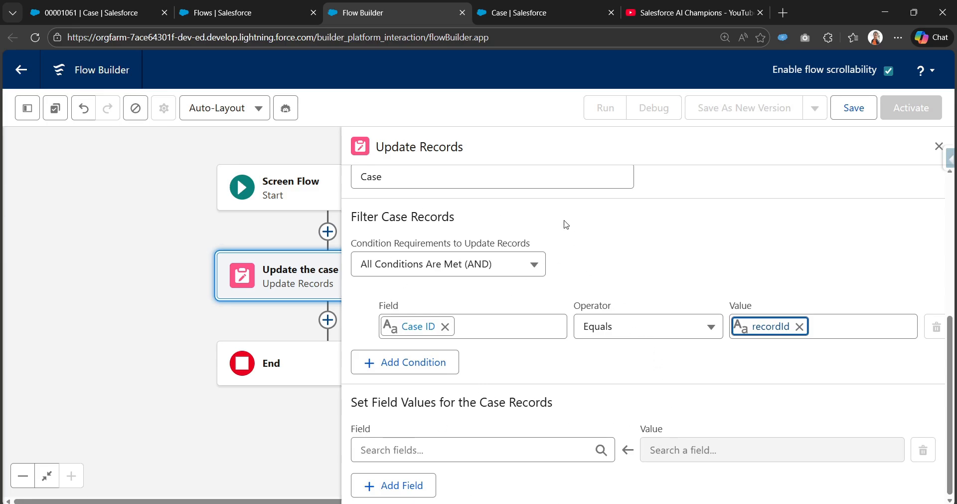
click(441, 447)
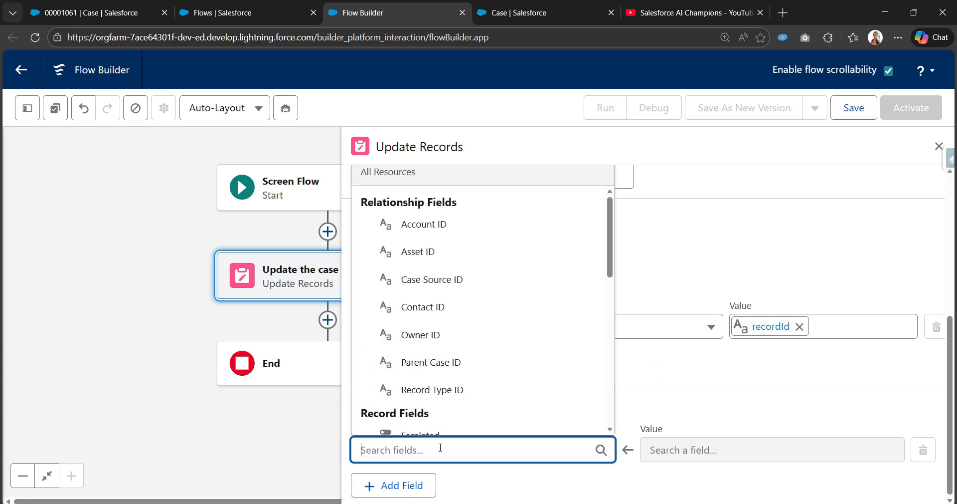
text(stat)
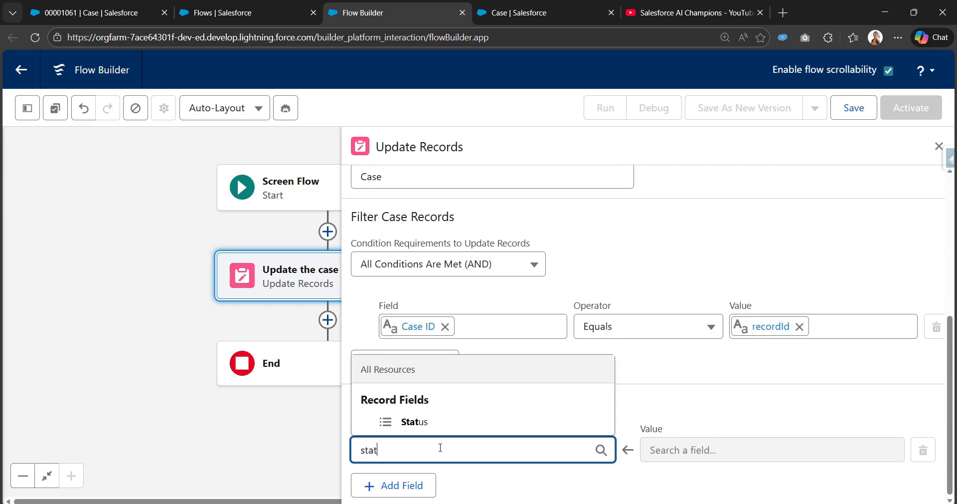
click(471, 423)
click(672, 448)
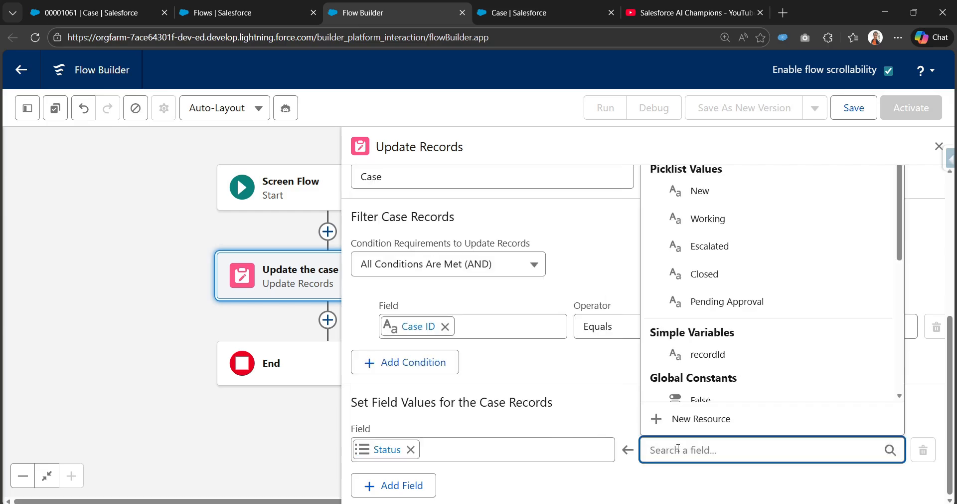
text(cl)
click(703, 367)
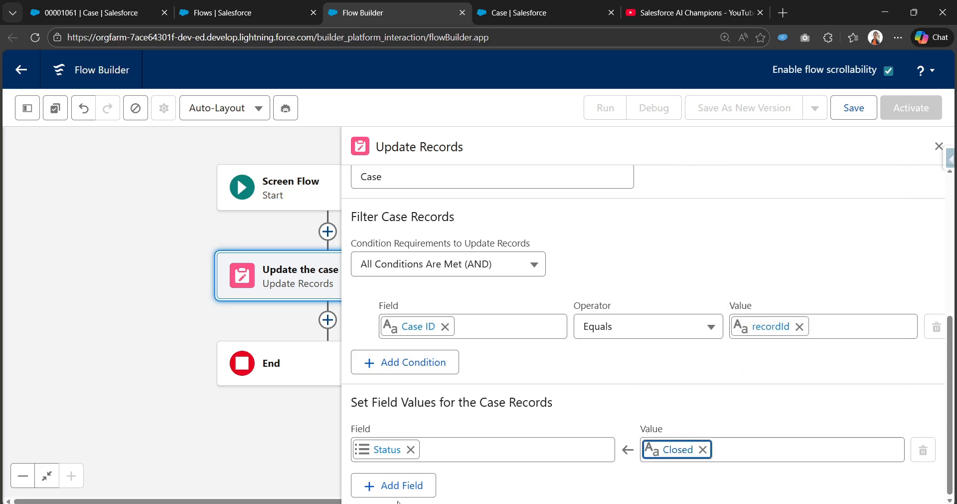
Add a second field assignment that sets Case Reason to Feedback
click(394, 484)
scroll(464, 458, down, 3)
text(rea)
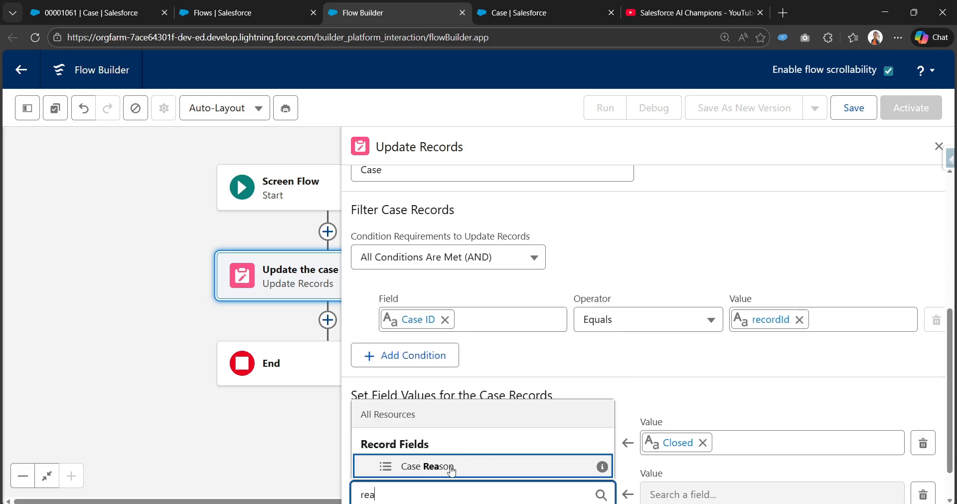
click(452, 467)
scroll(738, 414, down, 1)
click(719, 448)
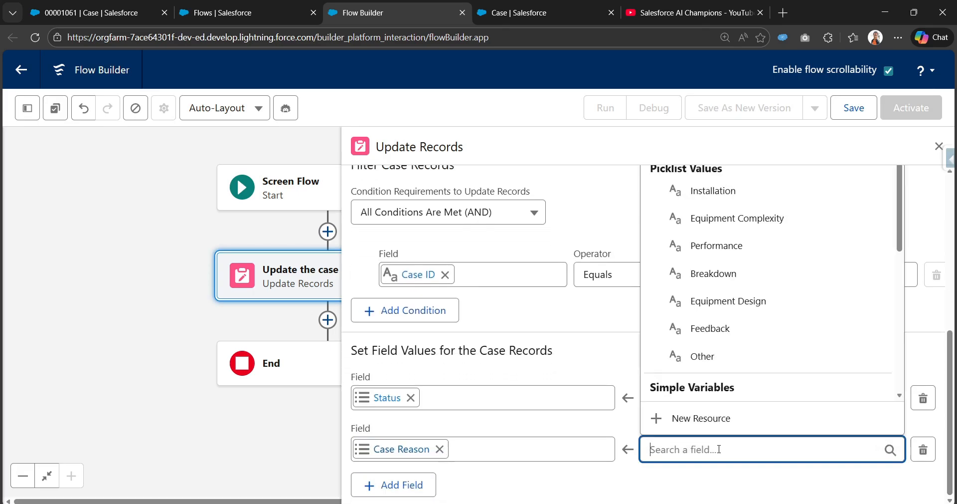
click(718, 328)
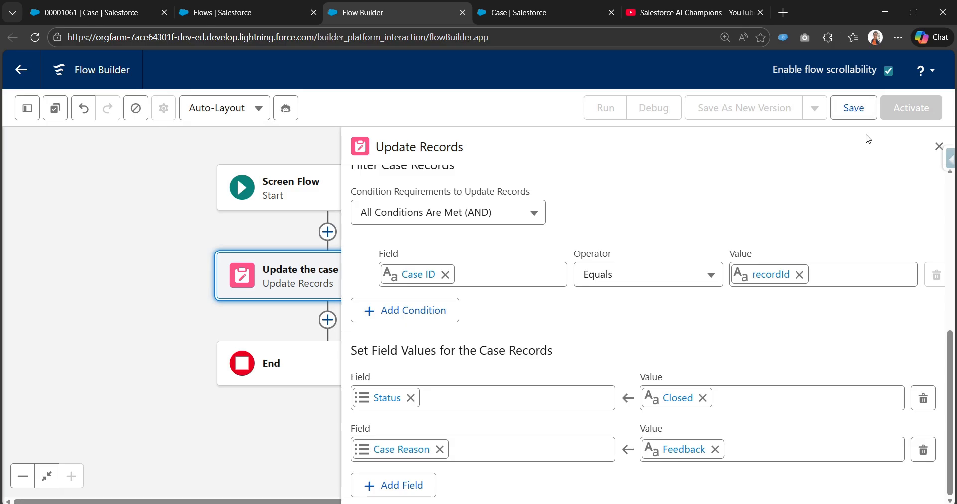
Save the flow with the label "Invoke screen flow from action", let its API name fill in, and close the Update Records settings
click(856, 115)
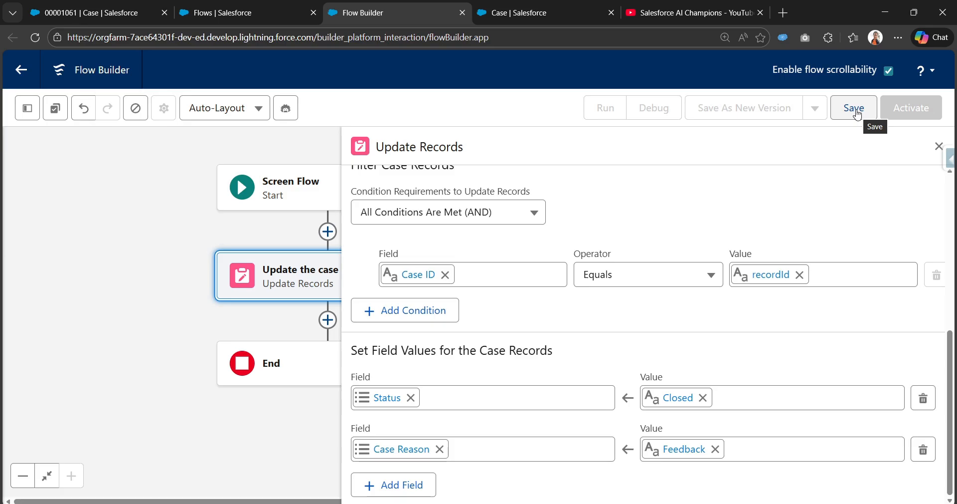
click(856, 115)
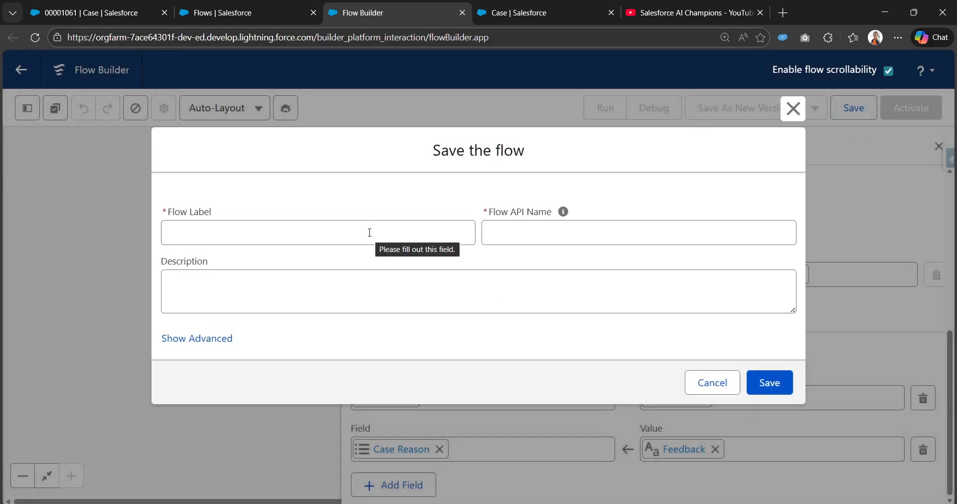
click(369, 233)
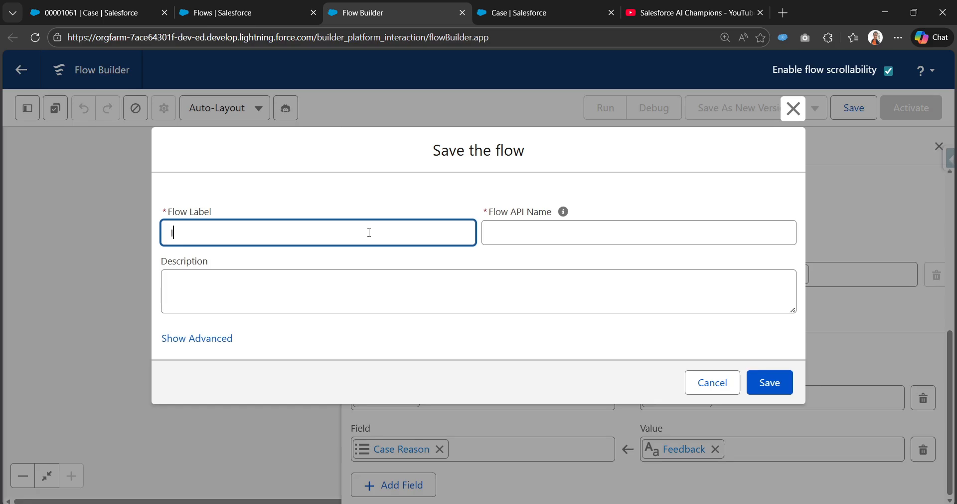
text(Invoke screen flow)
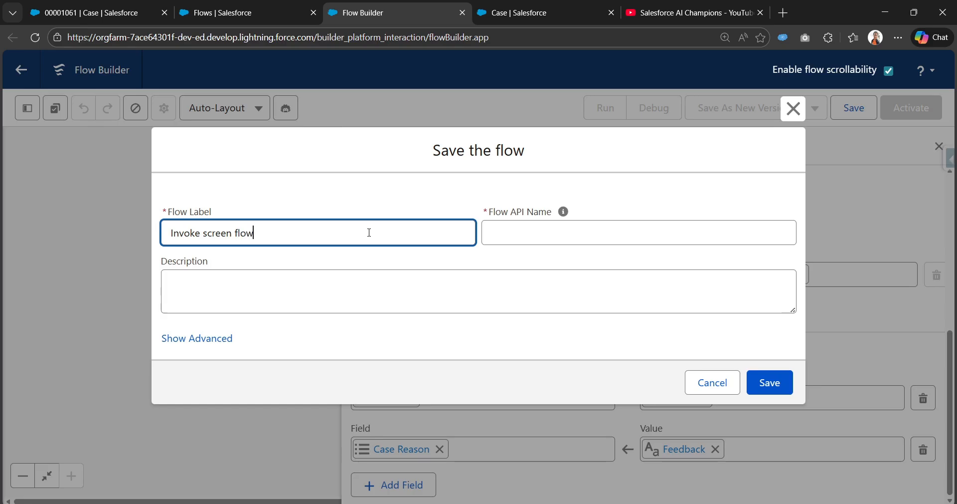
text( from action)
key(Tab)
click(769, 382)
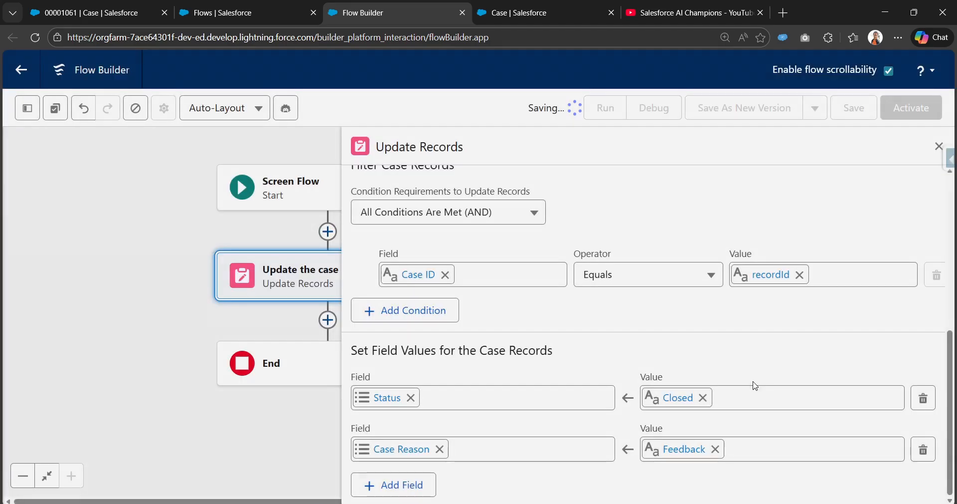
click(937, 146)
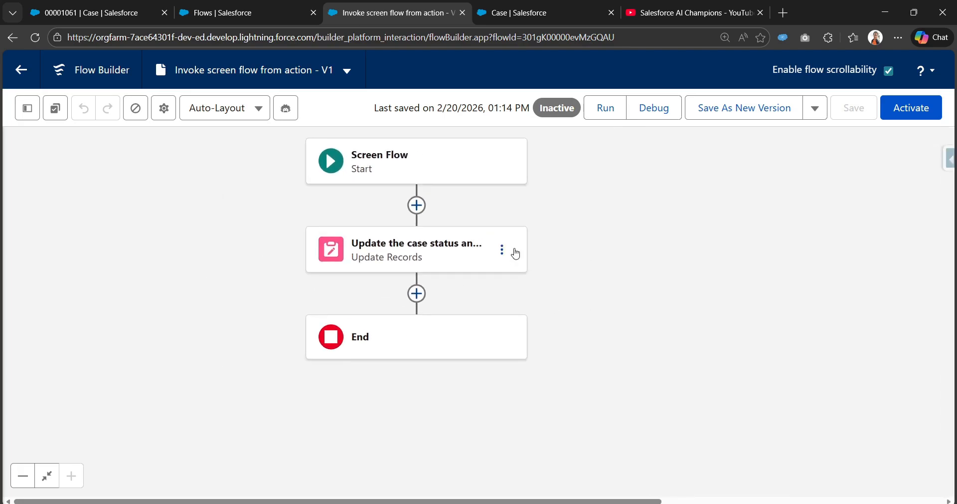
Add a fault path to the Update Records element and place a Screen element on it labelled Error_screen
click(503, 248)
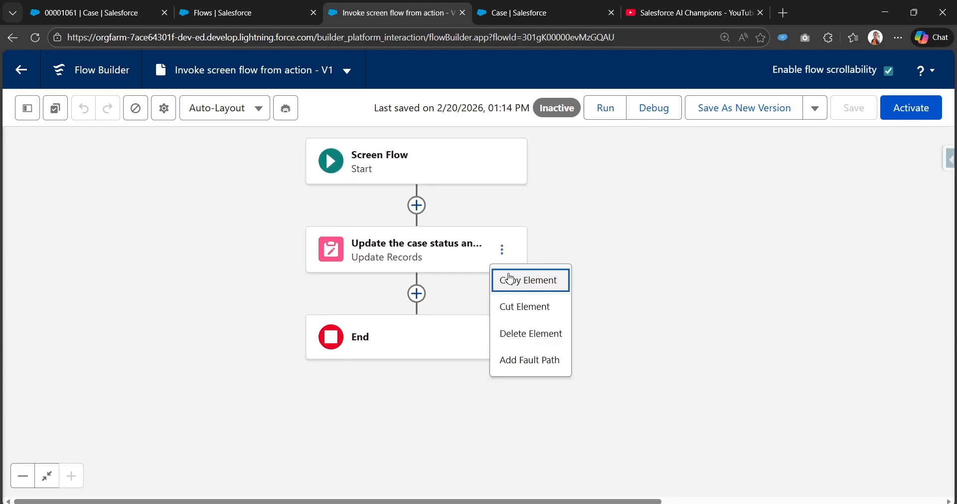
click(531, 361)
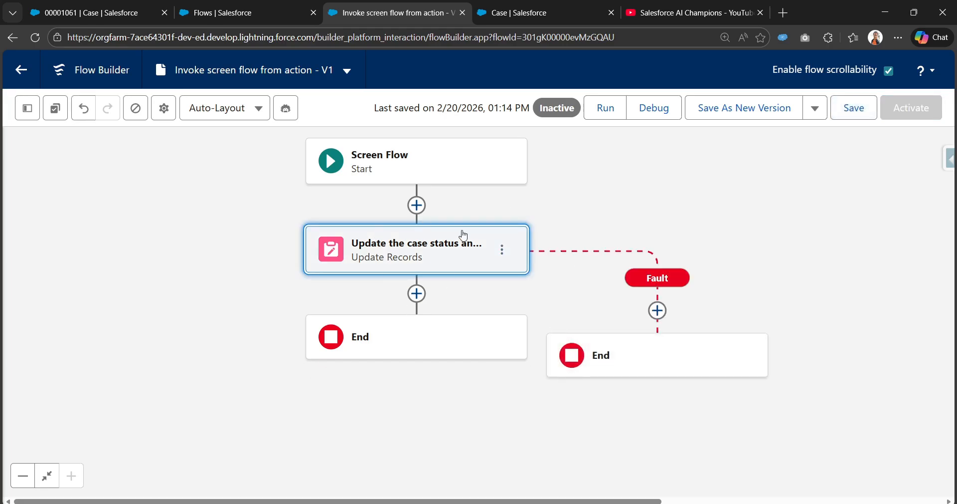
click(658, 311)
click(604, 433)
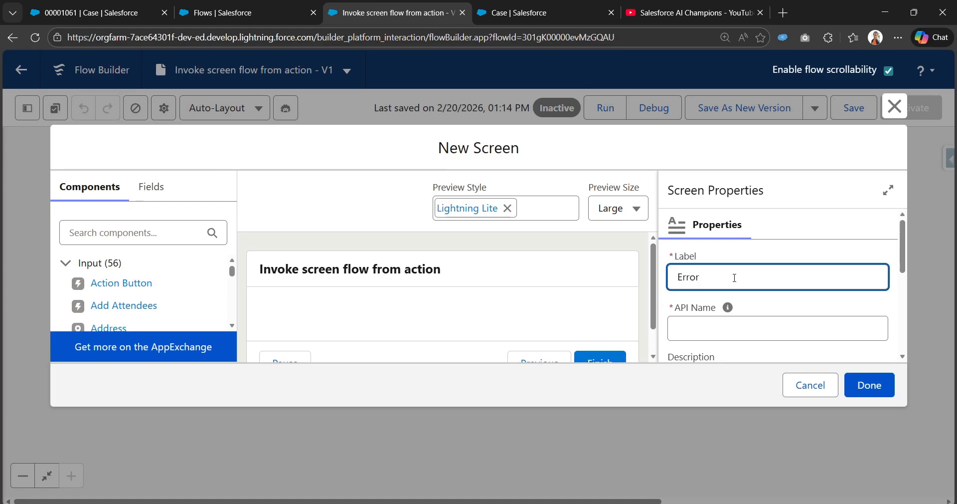
text(Error_screen)
click(728, 307)
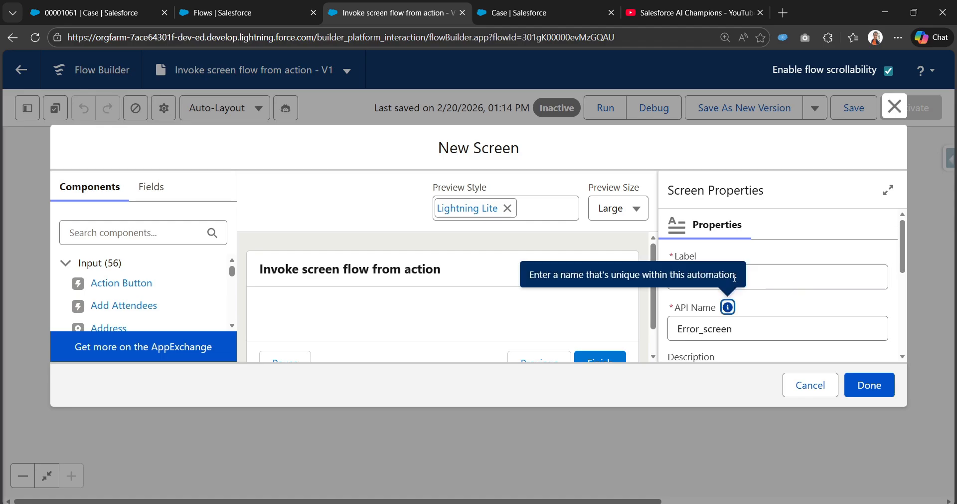
Add a Display Text component to the error screen and give it the API name error
click(94, 232)
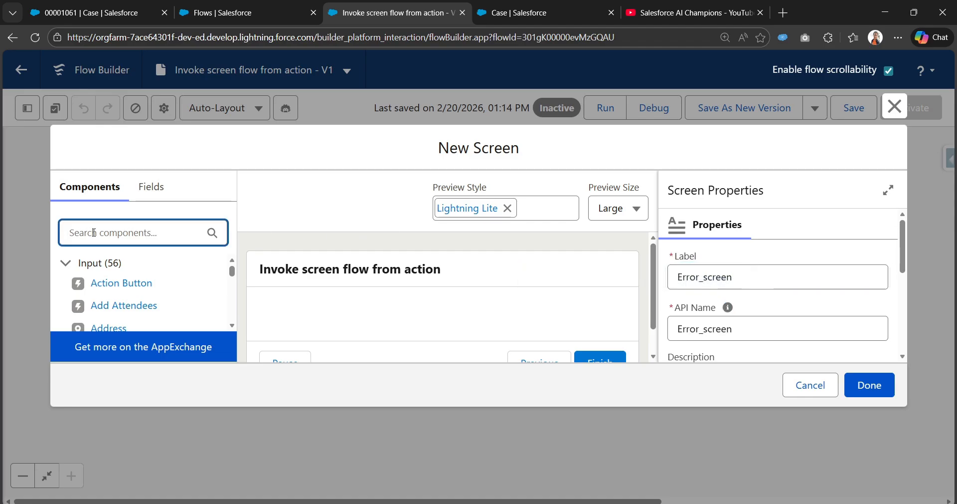
text(dis)
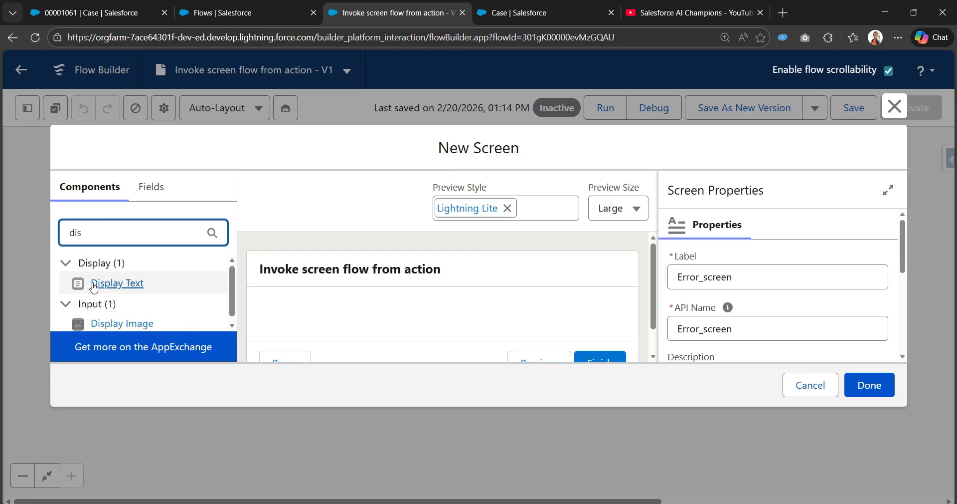
drag(120, 283, 303, 315)
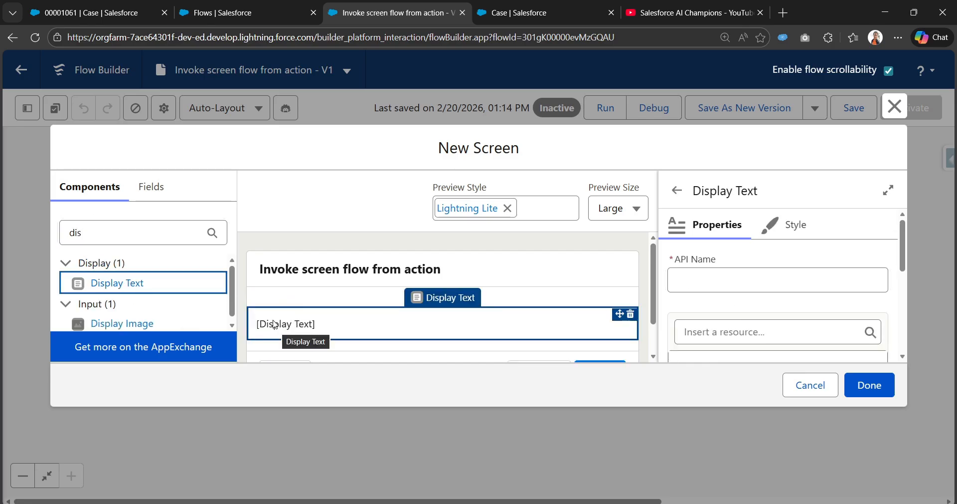
scroll(394, 328, down, 1)
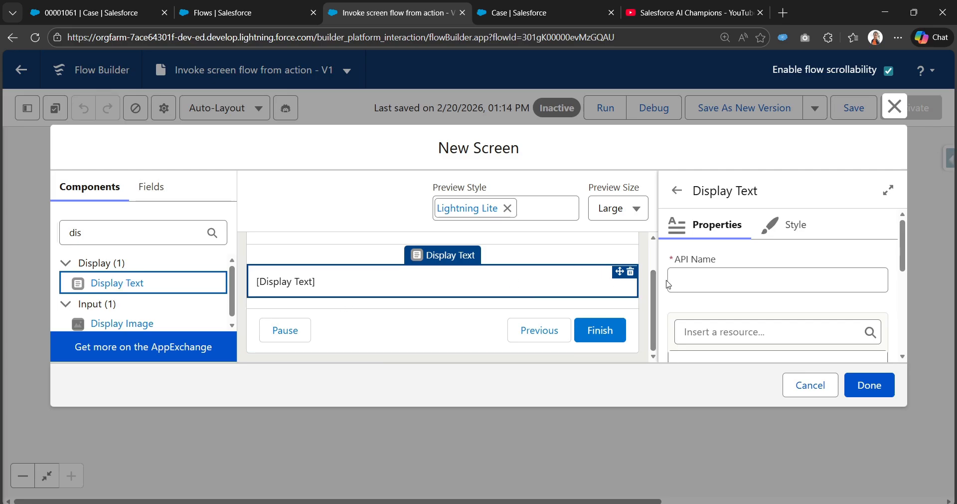
click(691, 274)
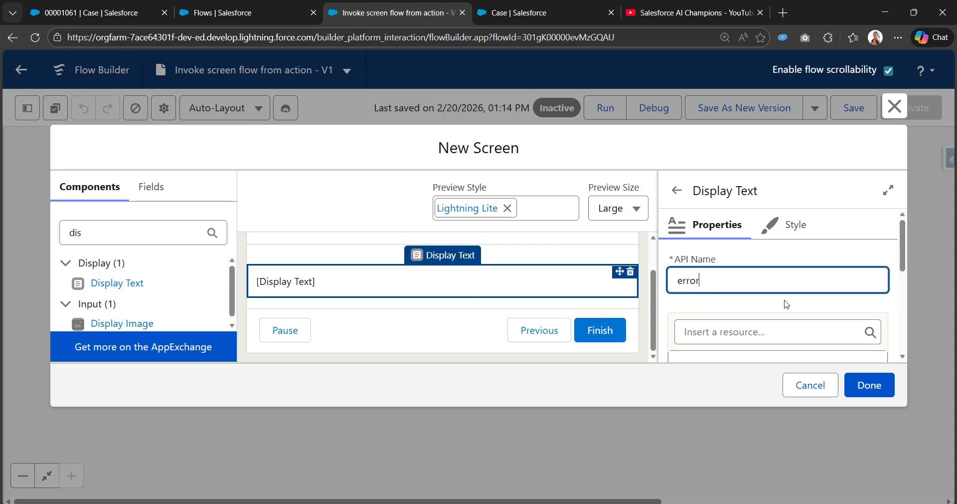
Insert the global variable $Flow.FaultMessage as the content of the Display Text component
scroll(786, 304, down, 1)
click(775, 272)
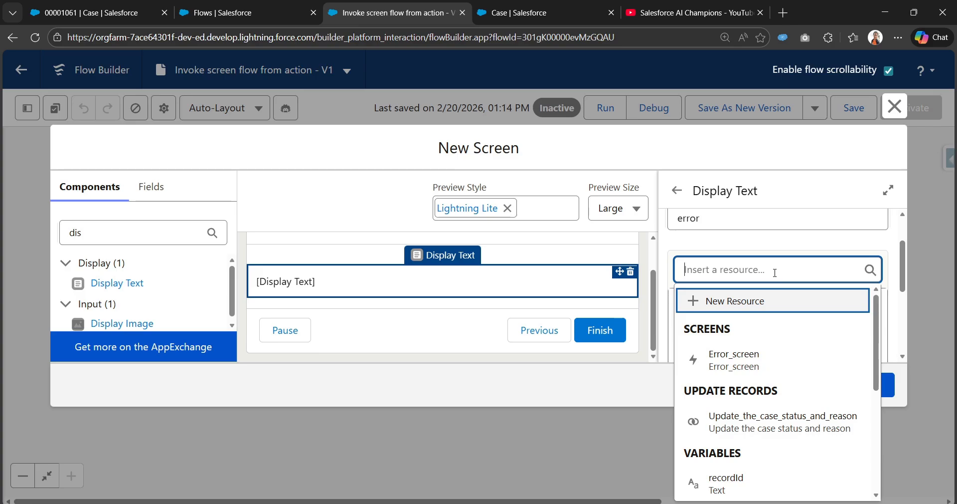
text(fl)
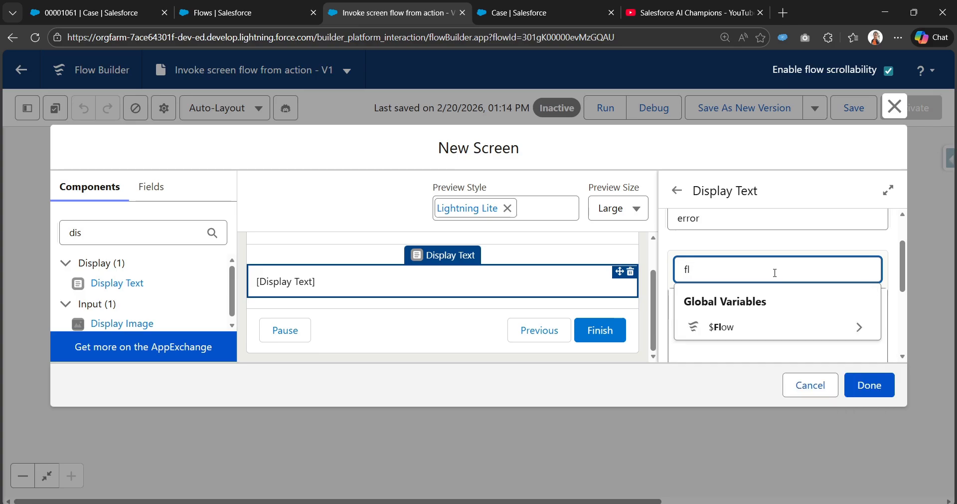
click(730, 328)
scroll(779, 435, down, 1)
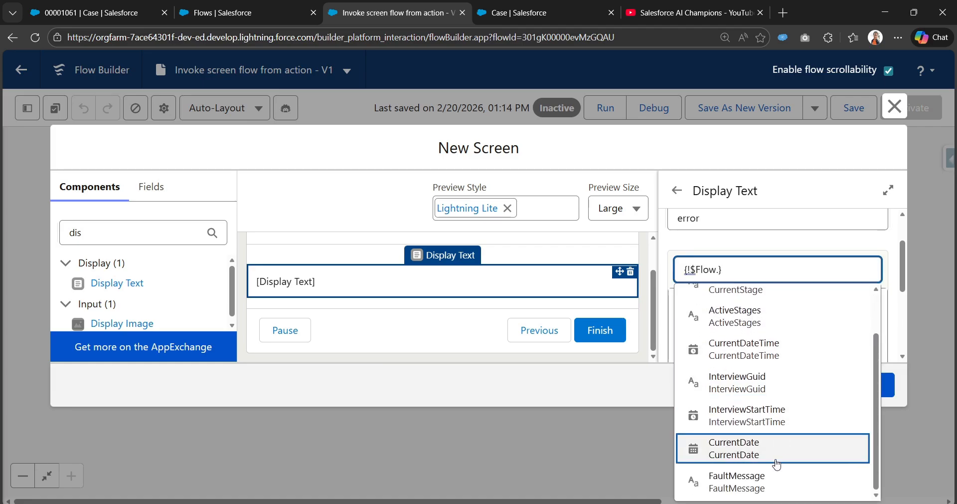
click(727, 482)
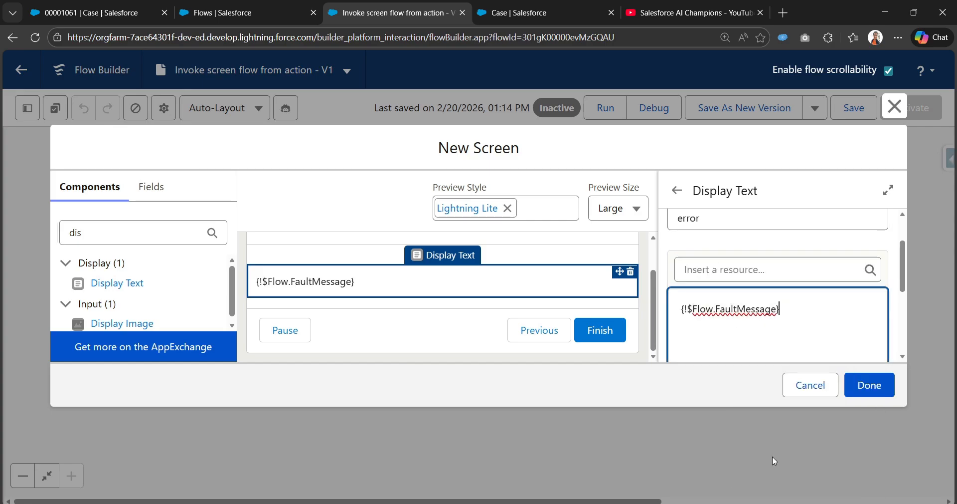
Set the font size of the {!$Flow.FaultMessage} text in the Display Text component to 14
drag(798, 310, 670, 314)
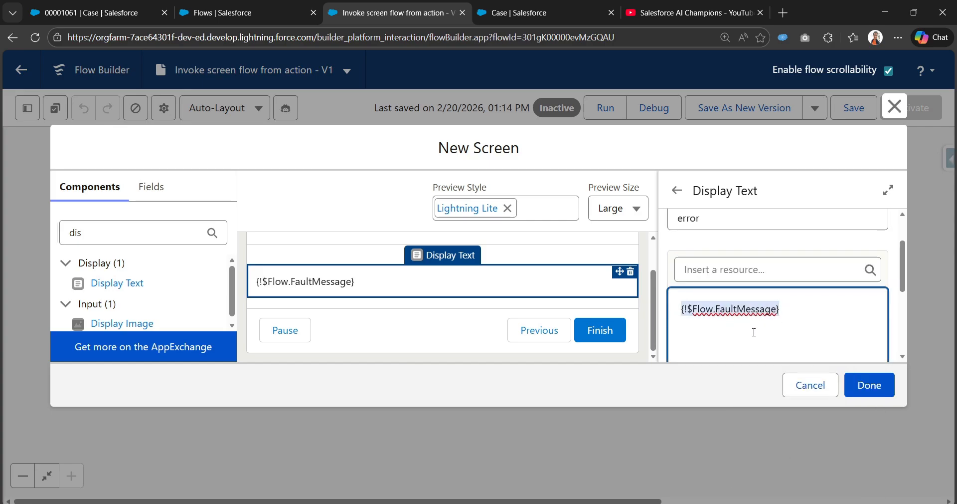
scroll(755, 332, down, 1)
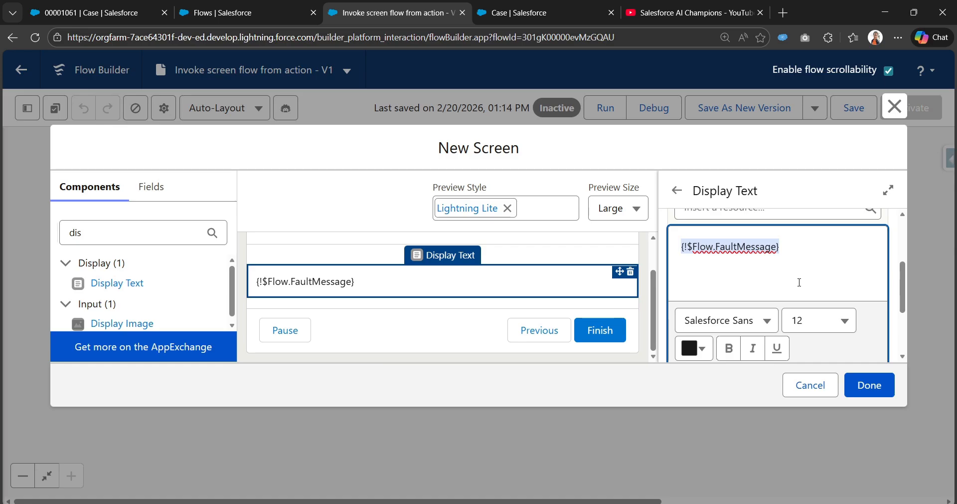
click(798, 319)
click(786, 255)
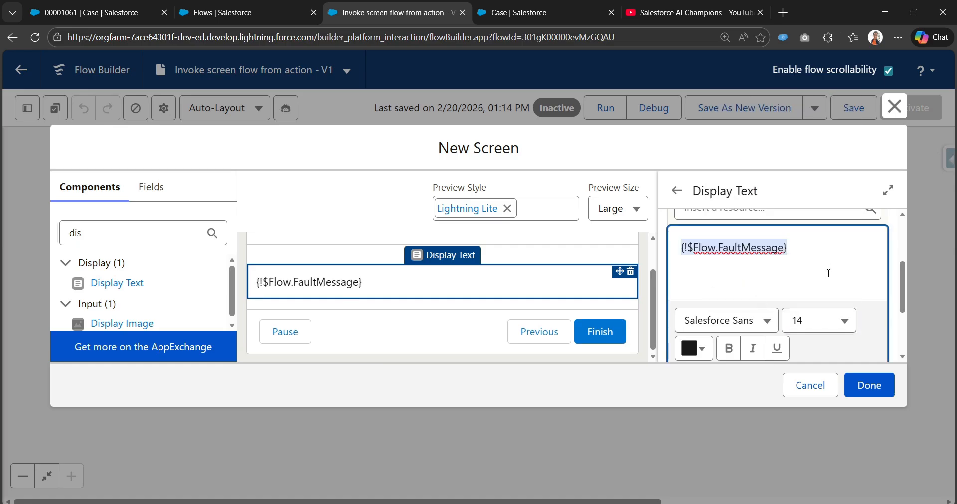
Colour the {!$Flow.FaultMessage} text red with the hex value #D73838
scroll(778, 299, down, 1)
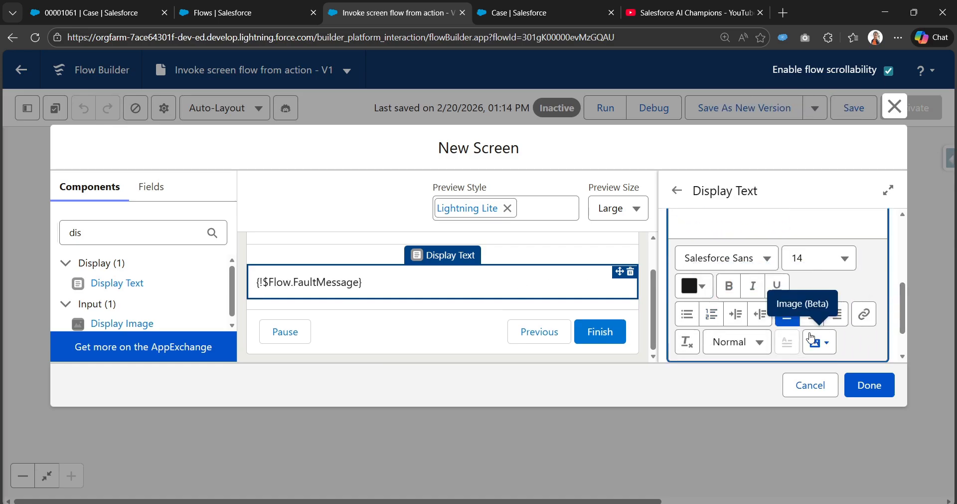
scroll(788, 329, up, 1)
scroll(712, 319, down, 1)
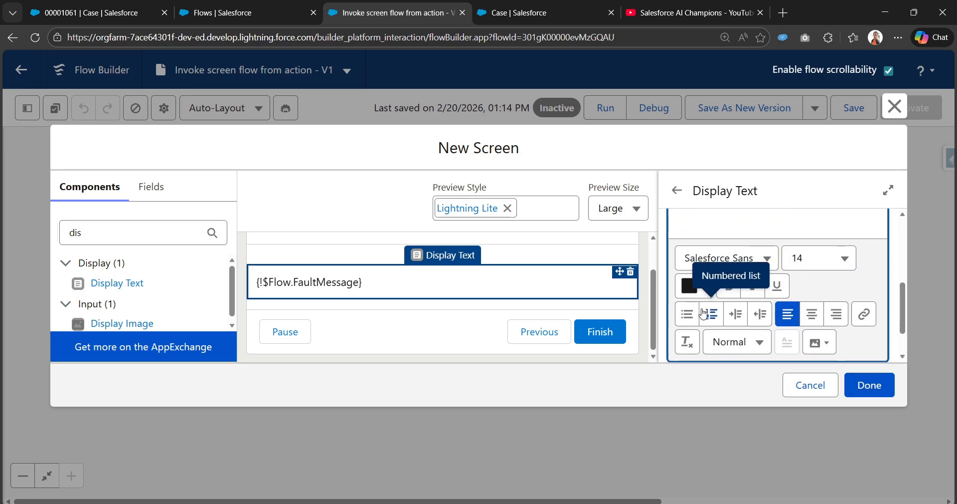
click(698, 286)
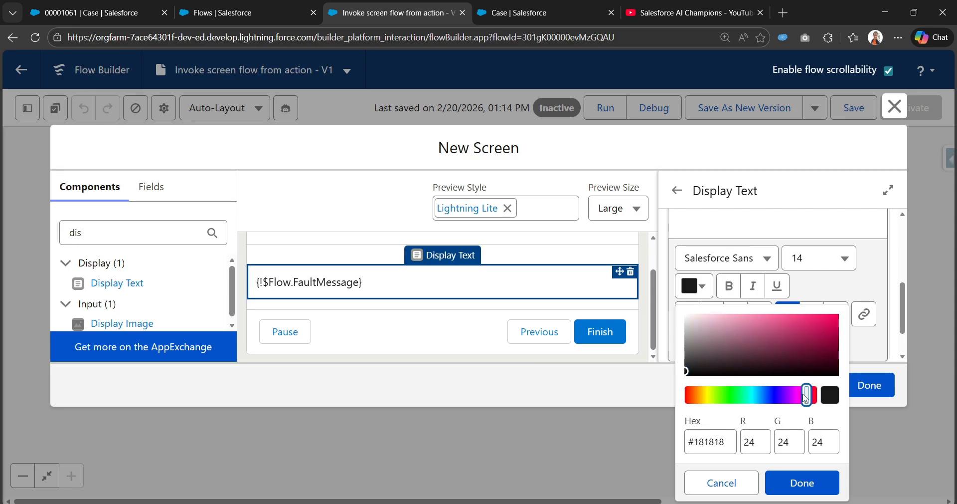
drag(806, 397, 816, 394)
drag(821, 324, 799, 325)
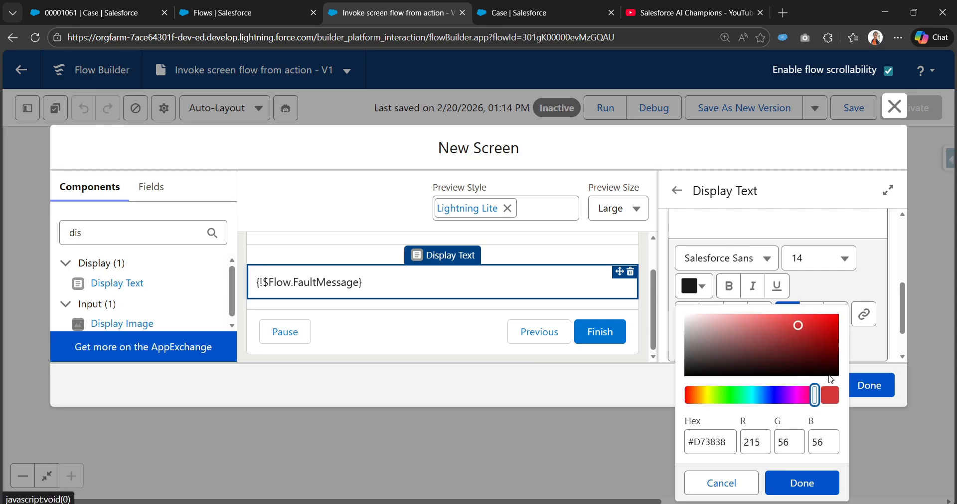
click(798, 481)
click(808, 306)
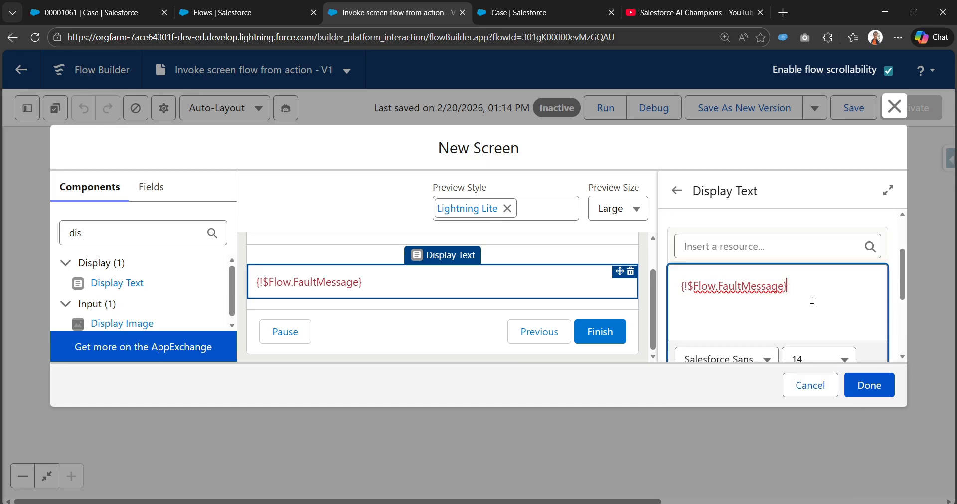
Confirm the error screen's settings and save the flow
click(870, 387)
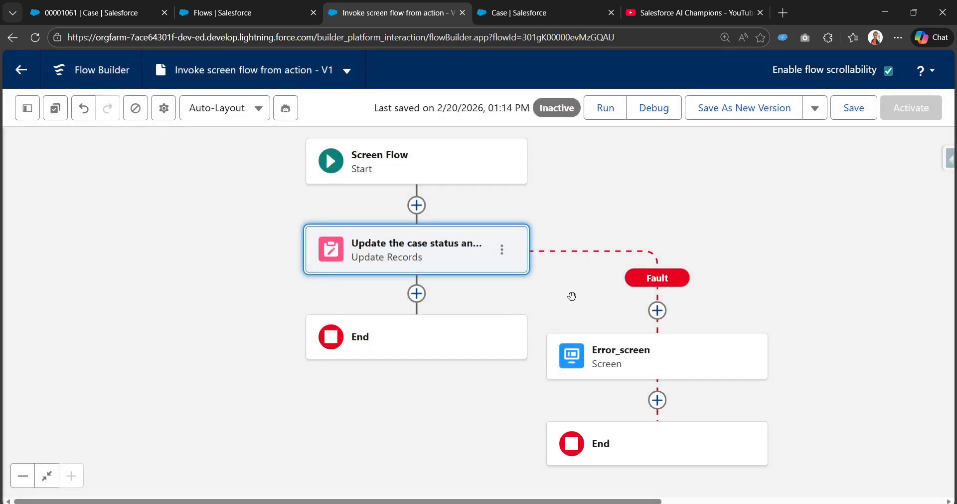
drag(572, 297, 620, 272)
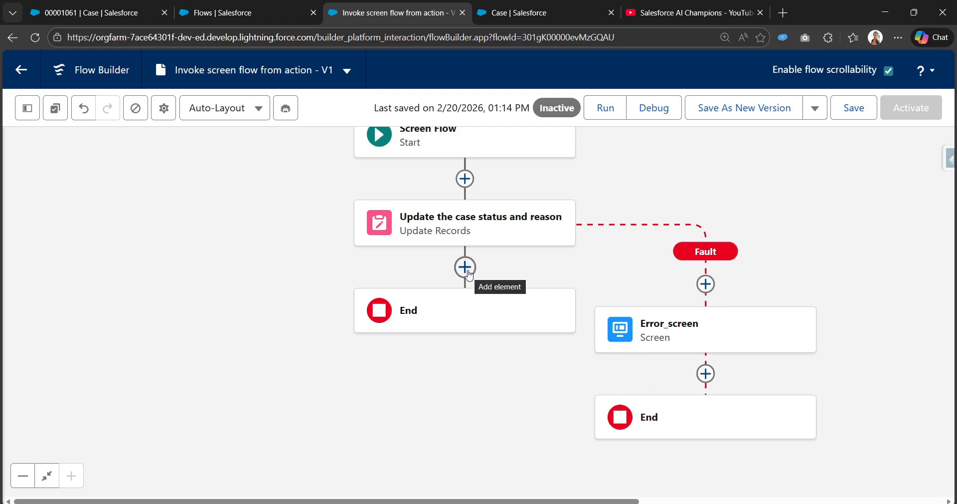
click(857, 111)
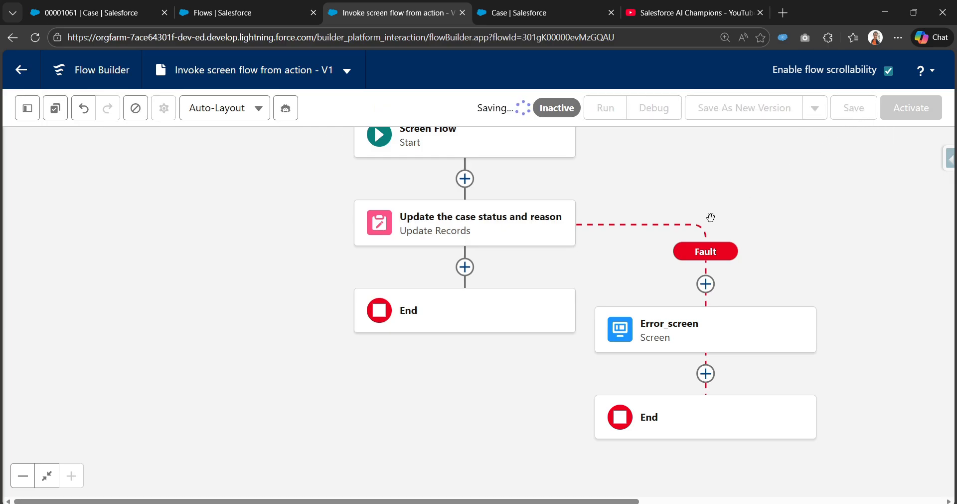
Add a Screen element after the Update Records element, label it Screen Success, and let its API name fill in
click(465, 267)
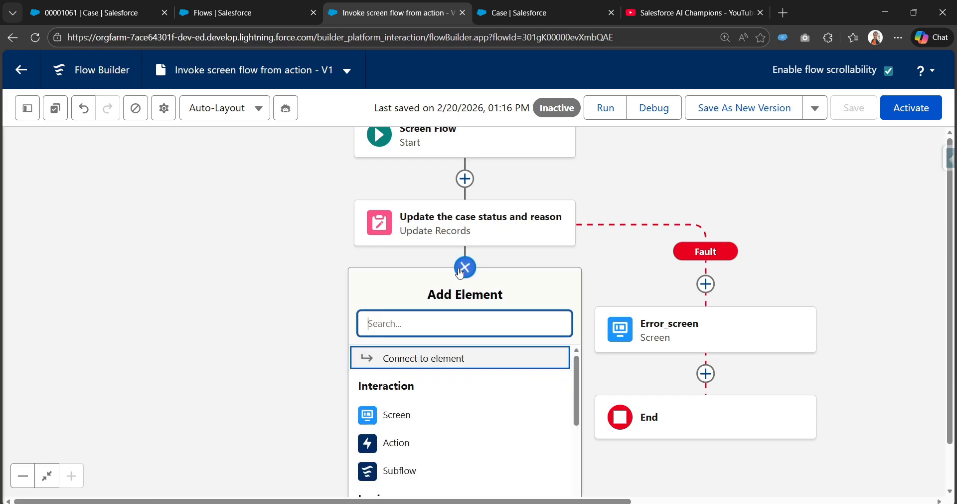
click(377, 412)
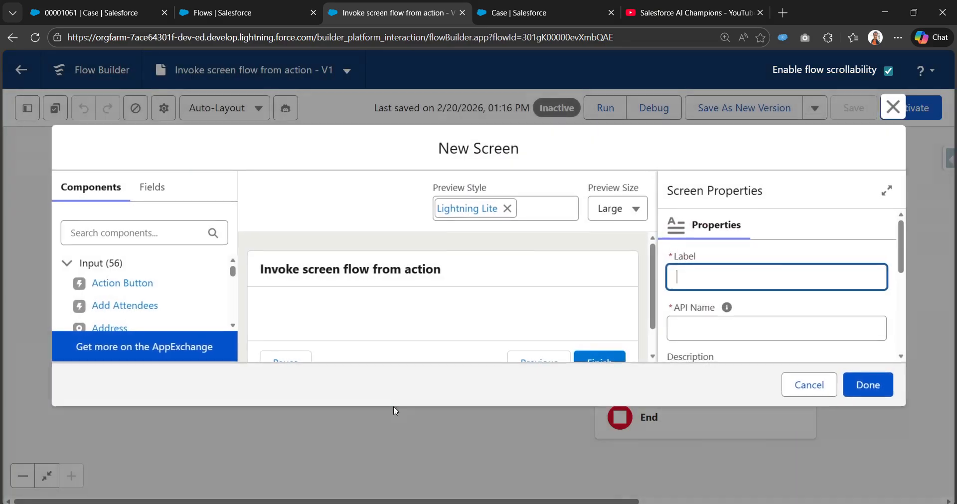
text(Screen Success)
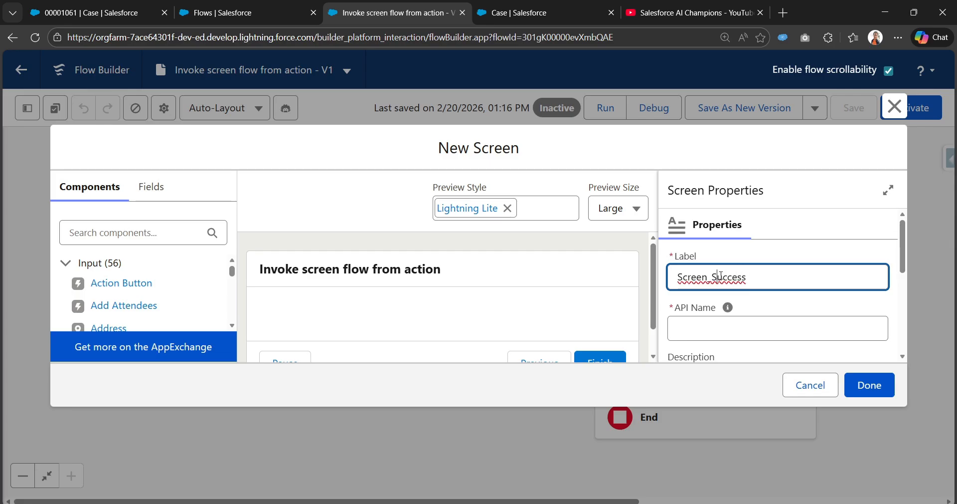
key(BackSpace)
key(Delete)
text(S)
key(Tab)
Add a Display Text component to the success screen and give it the API name success
click(124, 234)
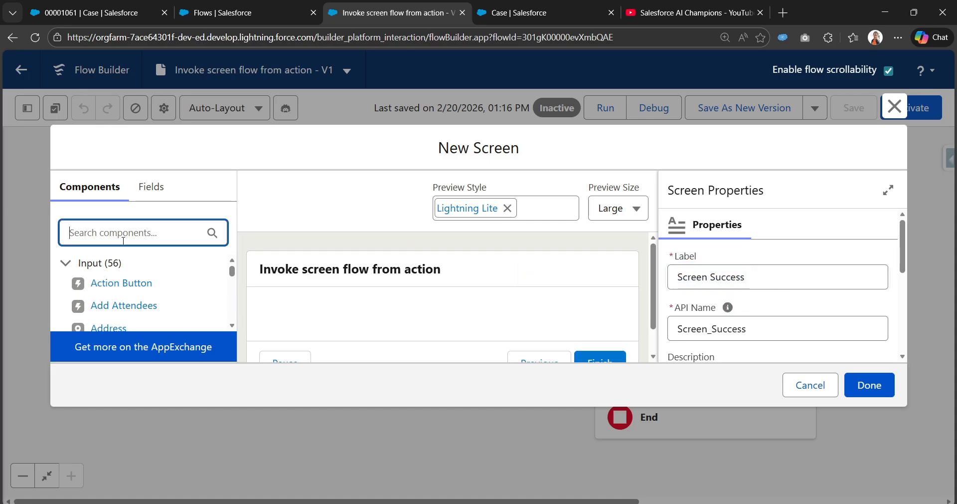
text(dis)
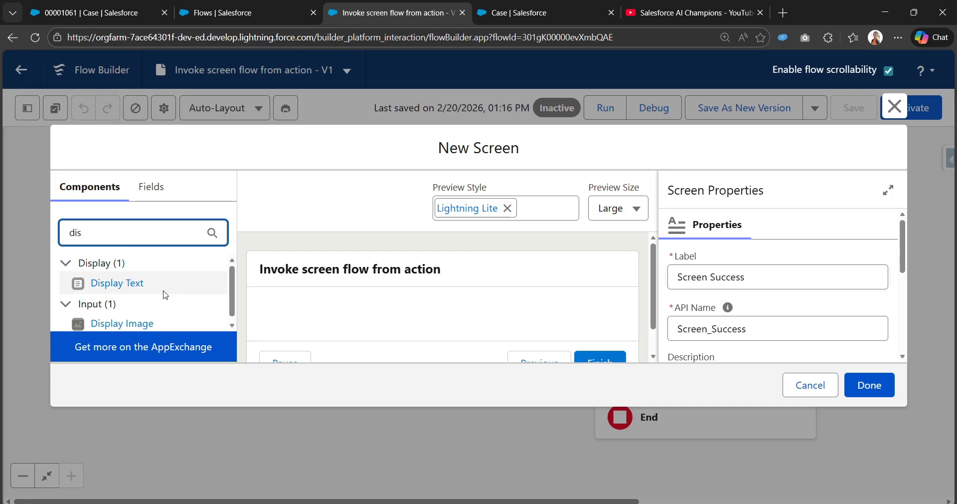
drag(162, 293, 310, 316)
click(704, 278)
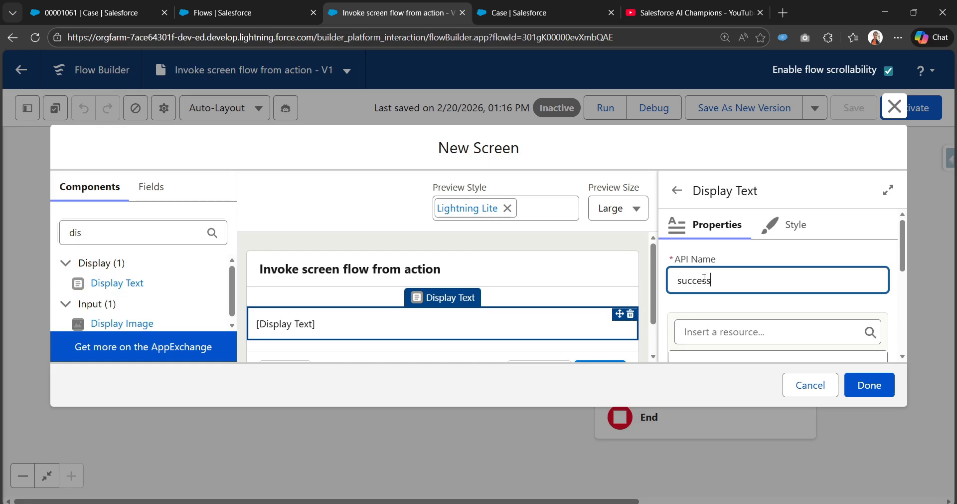
Enter "Case record has been updated successfully!" as the content of the success Display Text component
scroll(725, 297, down, 3)
click(760, 252)
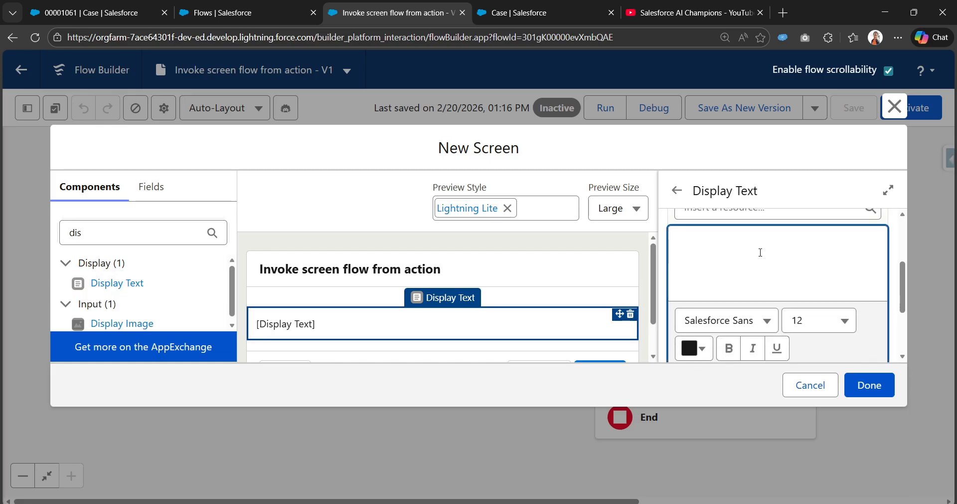
text(Ca)
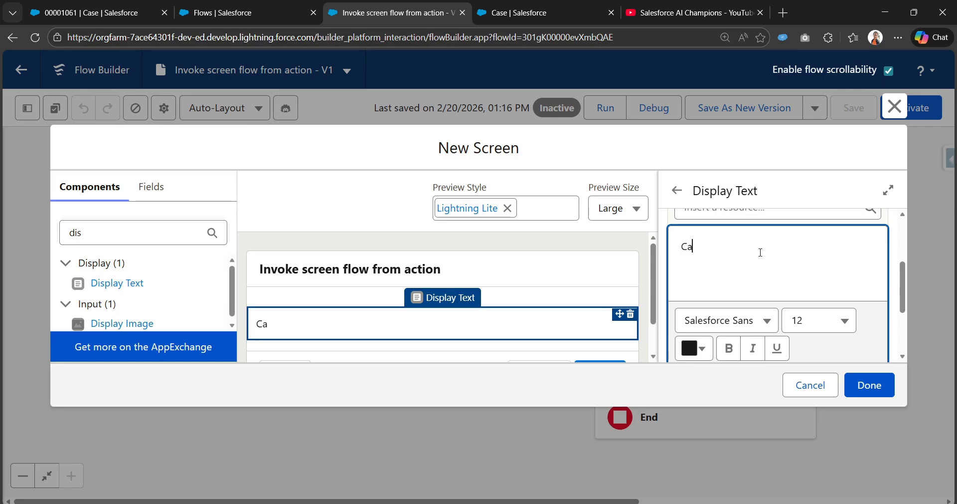
text(se record )
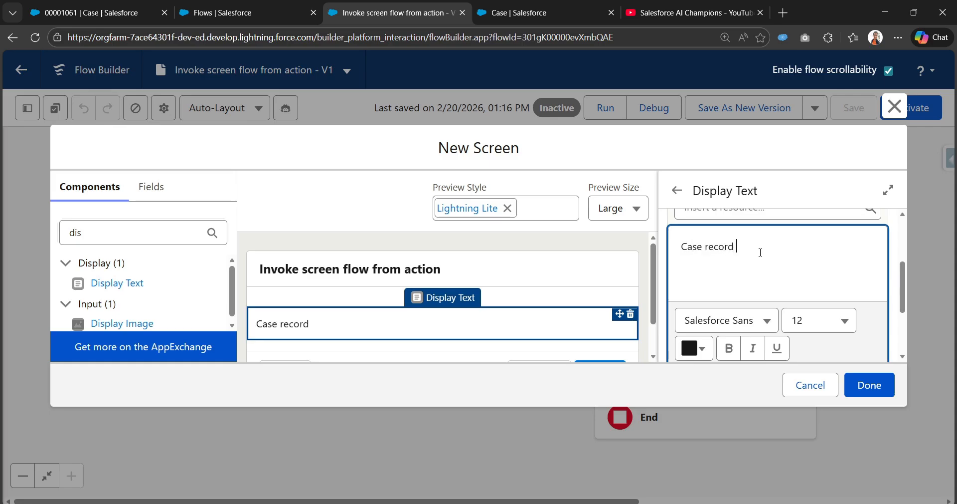
text(has been updated suess)
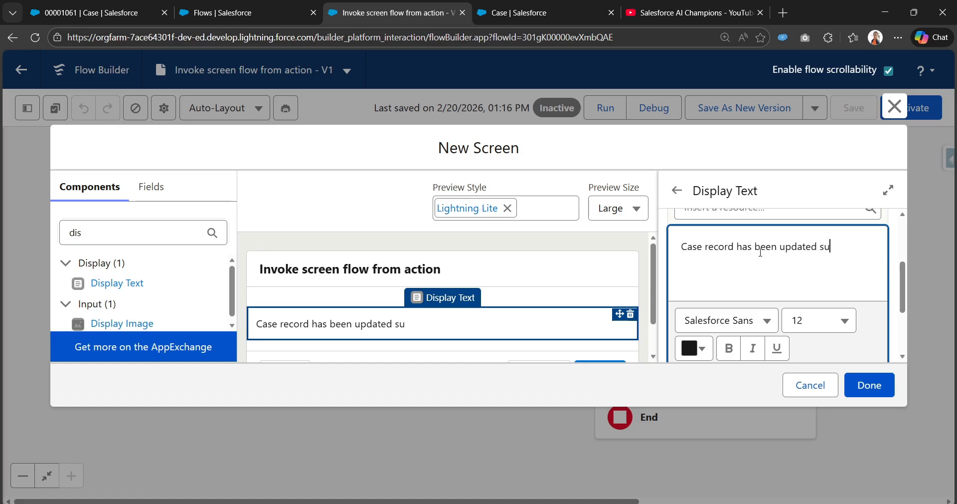
key(BackSpace)
text(ccessfully!)
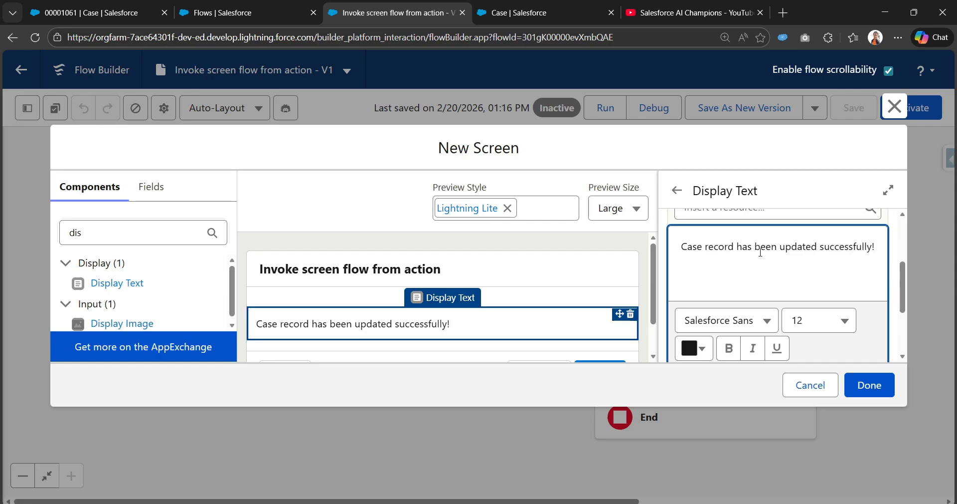
Set the success message's font size to 14 and confirm the Screen Success settings
triple_click(832, 252)
click(837, 329)
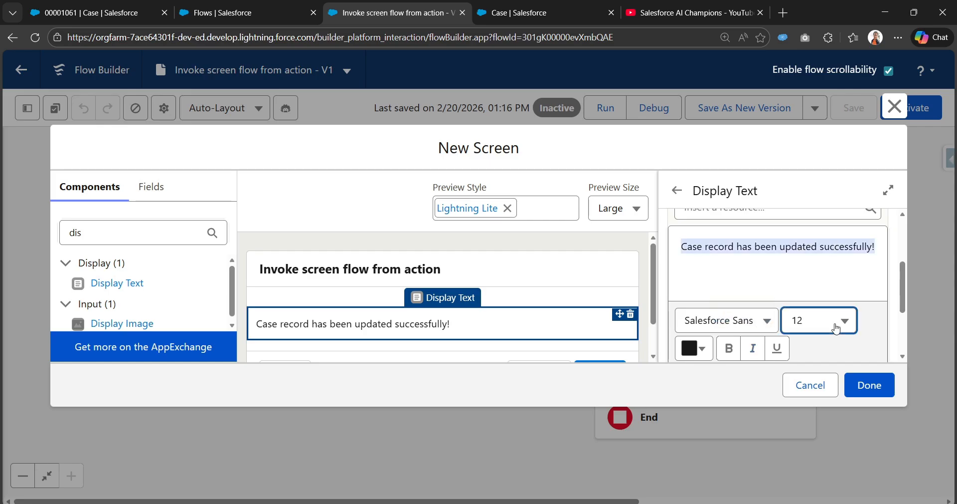
click(736, 251)
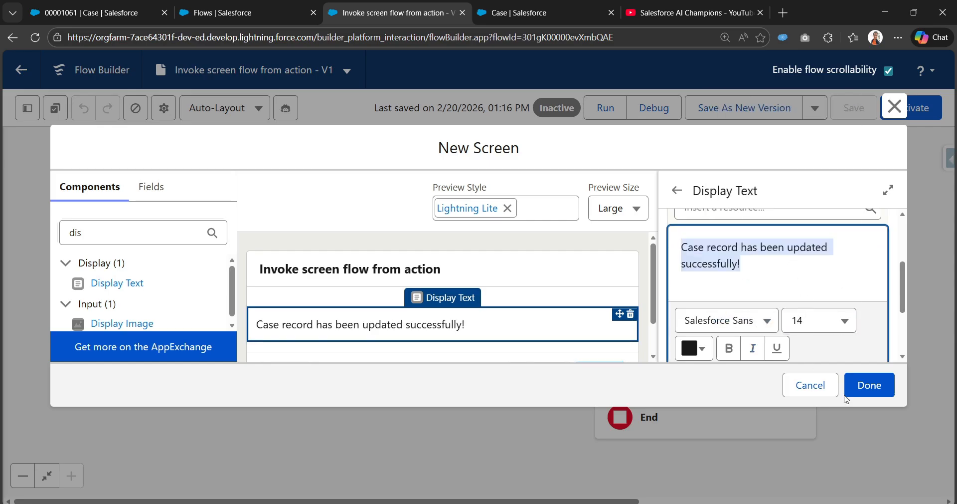
click(862, 384)
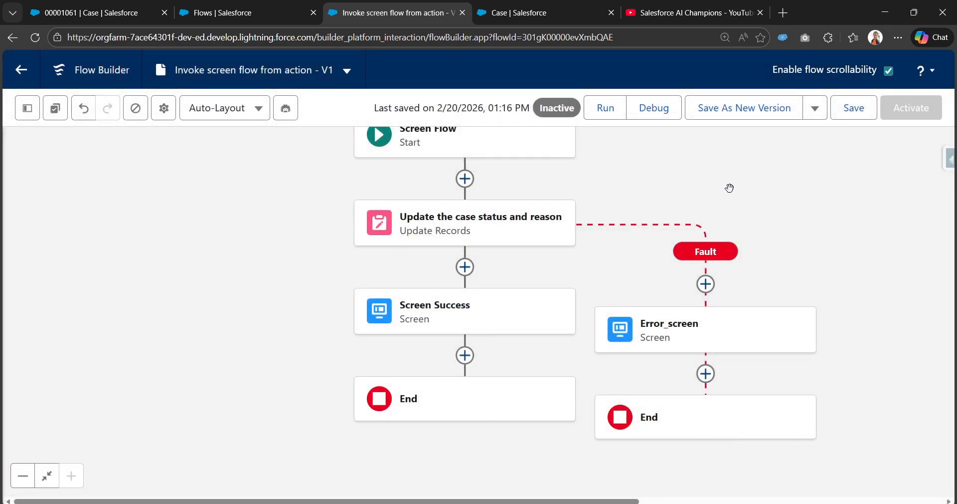
Save the completed flow and activate it
click(868, 109)
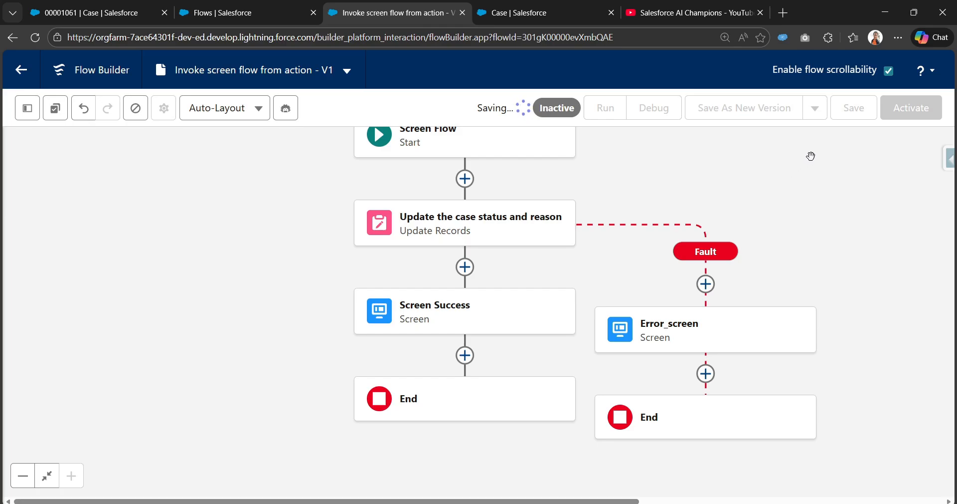
click(916, 118)
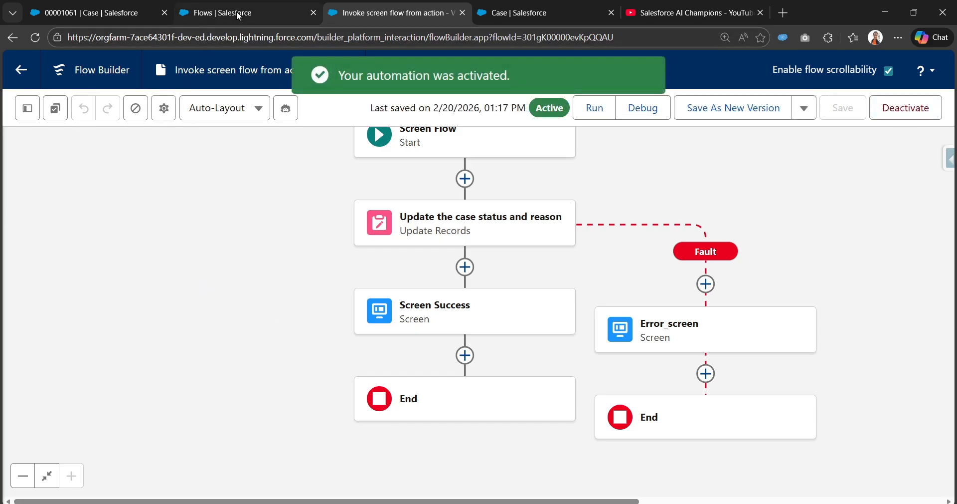
Switch to the Case object setup and start a new action under Buttons, Links, and Actions
click(503, 7)
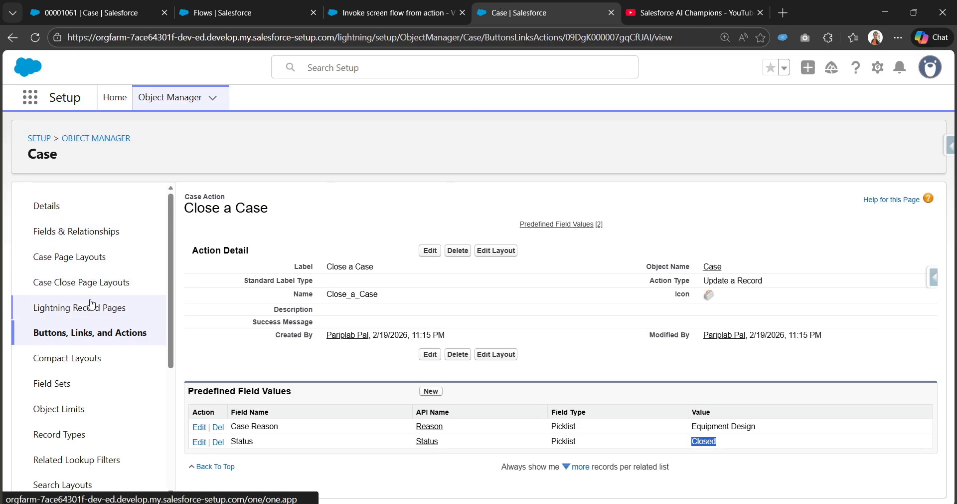
click(89, 334)
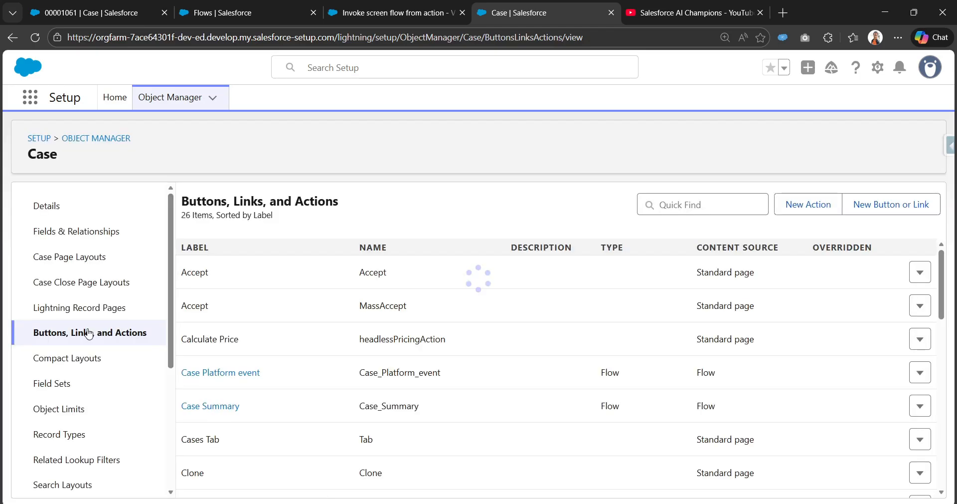
key(ctrl+plus)
key(ctrl+plus)
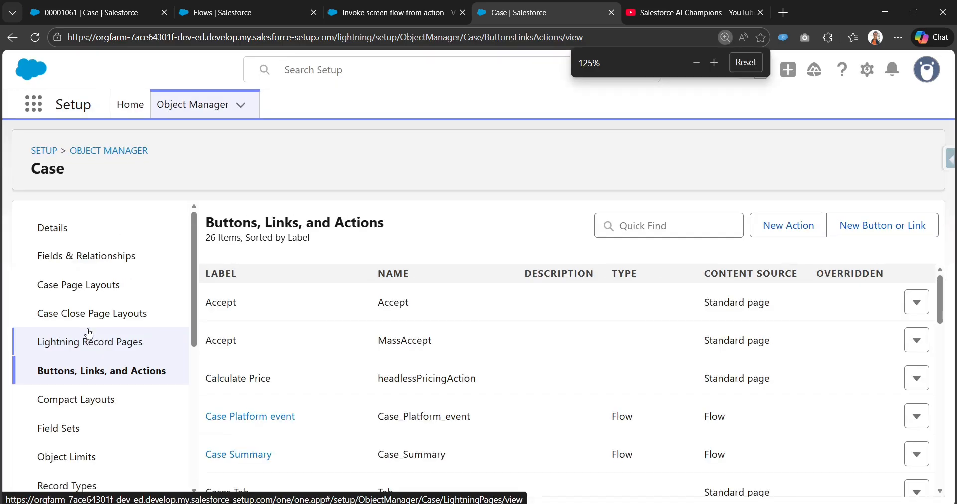
click(787, 225)
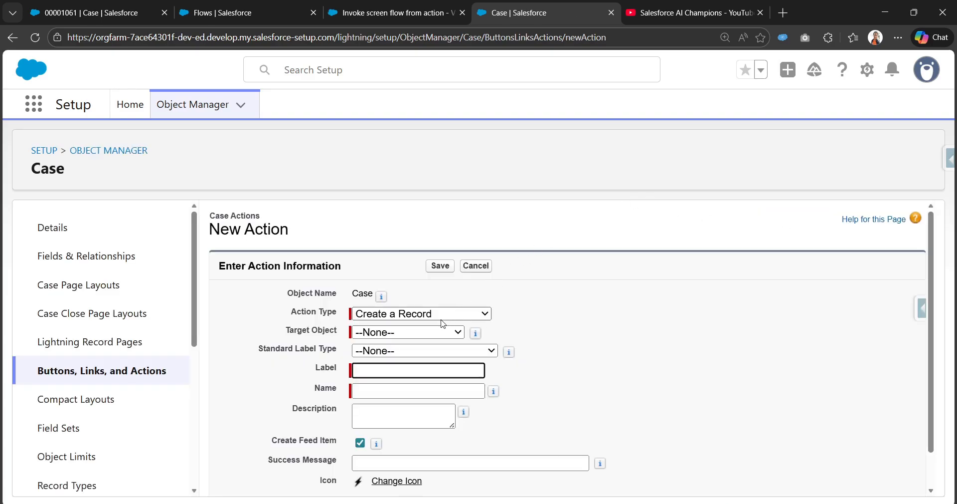
Set the new Case action's type to Flow and choose "Invoke screen flow from action" as its flow
click(454, 314)
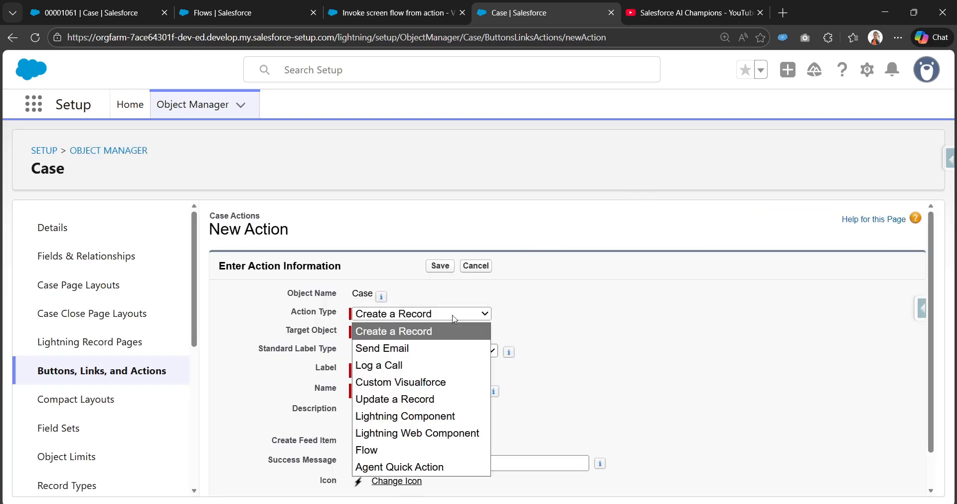
click(426, 457)
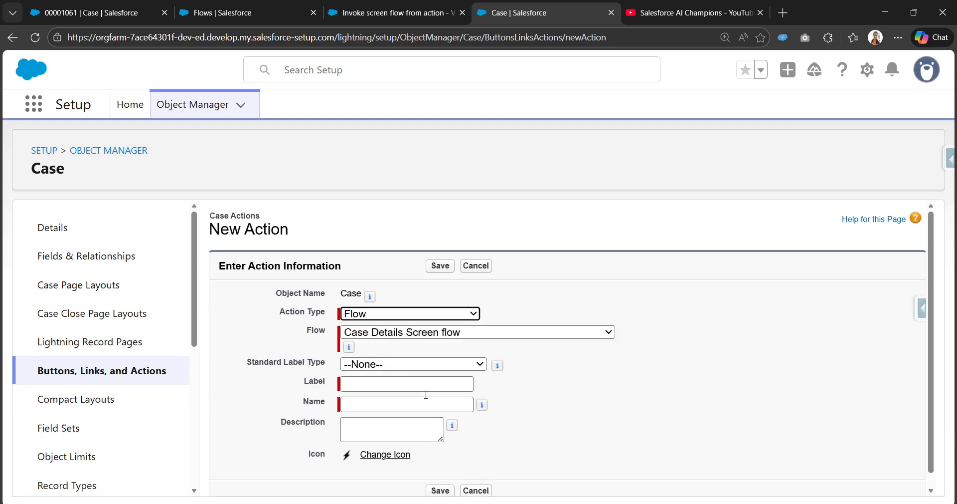
click(448, 332)
scroll(473, 311, down, 1)
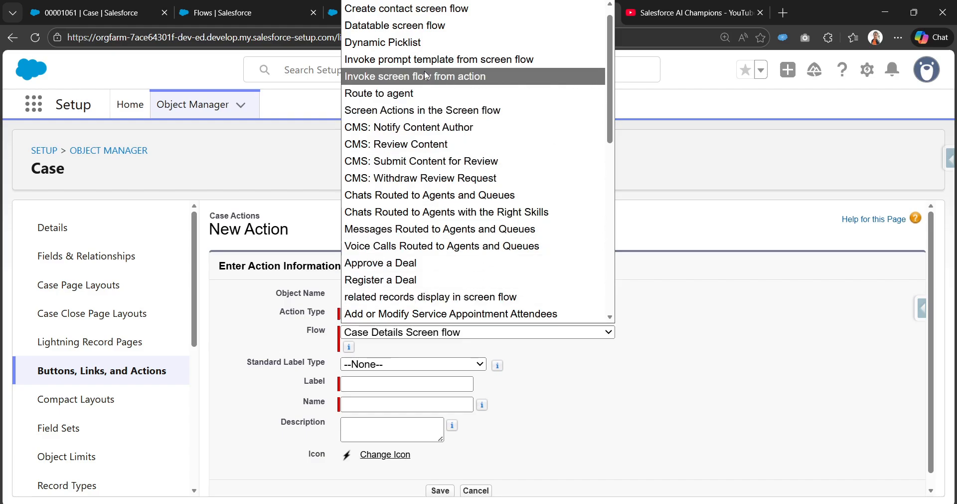
click(458, 82)
scroll(694, 352, down, 1)
Label the action "Close a Case flow" and let its name fill in from the label
click(364, 370)
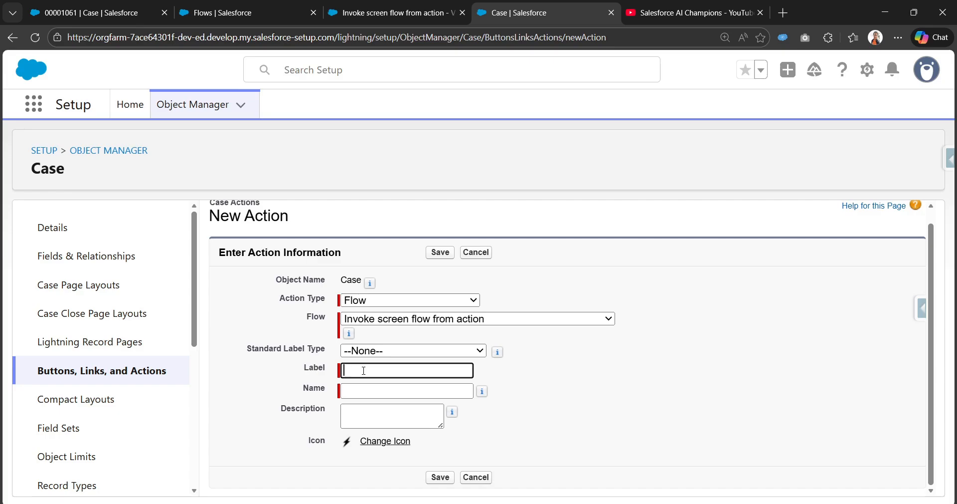
text(Close a Case sore)
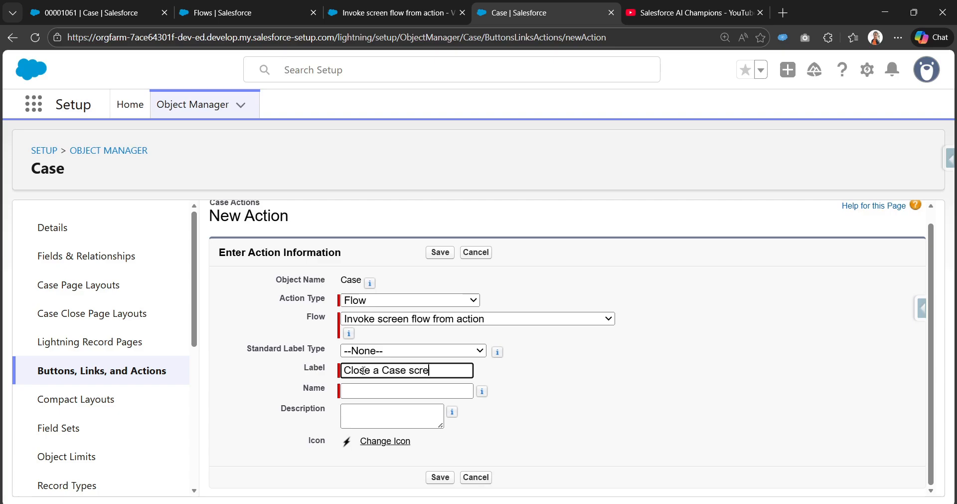
text(en)
key(BackSpace)
key(BackSpace)
key(BackSpace)
key(BackSpace)
key(BackSpace)
key(BackSpace)
key(BackSpace)
text(flow)
key(Tab)
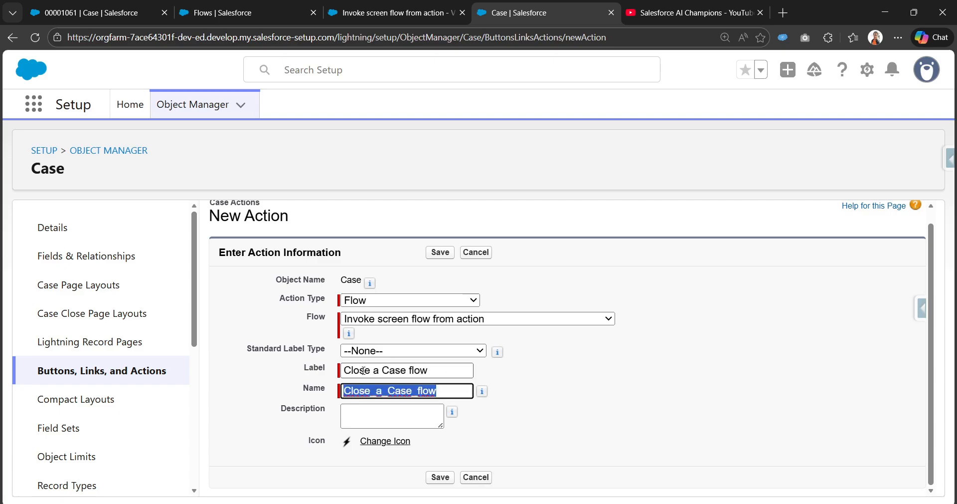
Check the case record and the flow, and save the new Case action
click(105, 5)
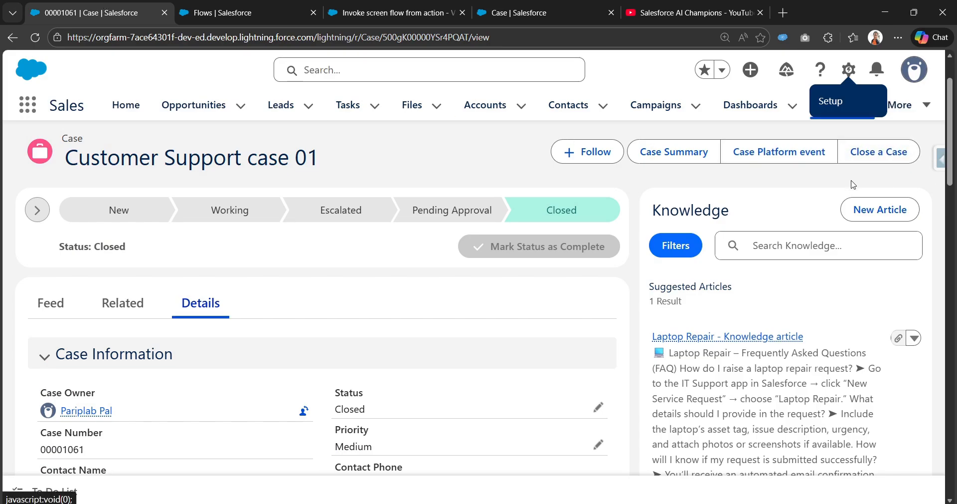
click(402, 16)
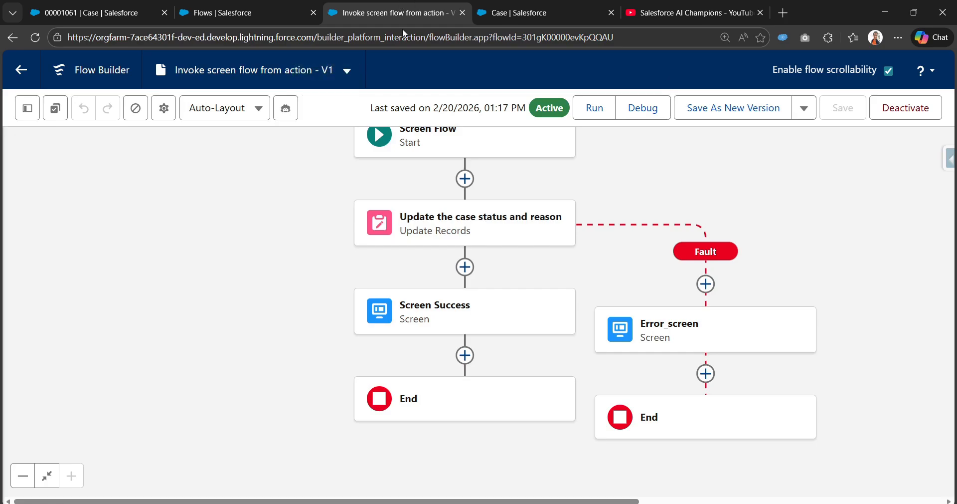
click(554, 14)
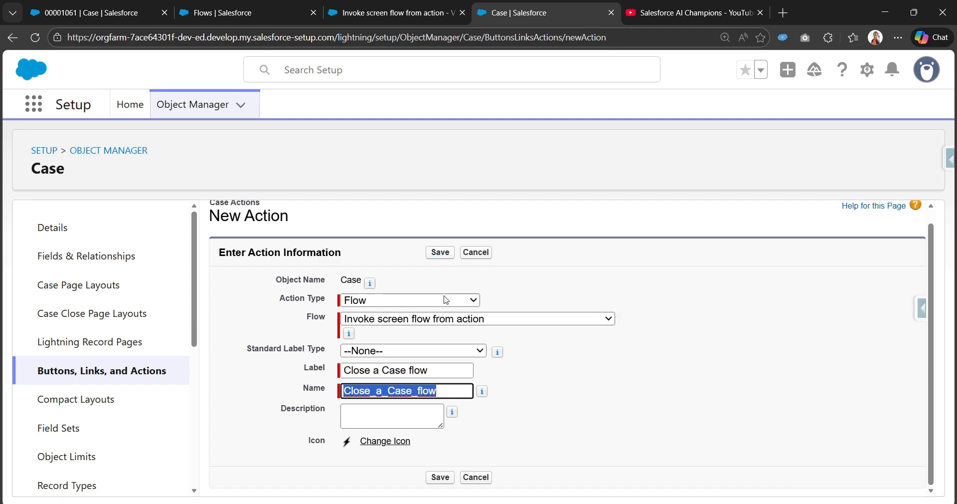
click(438, 251)
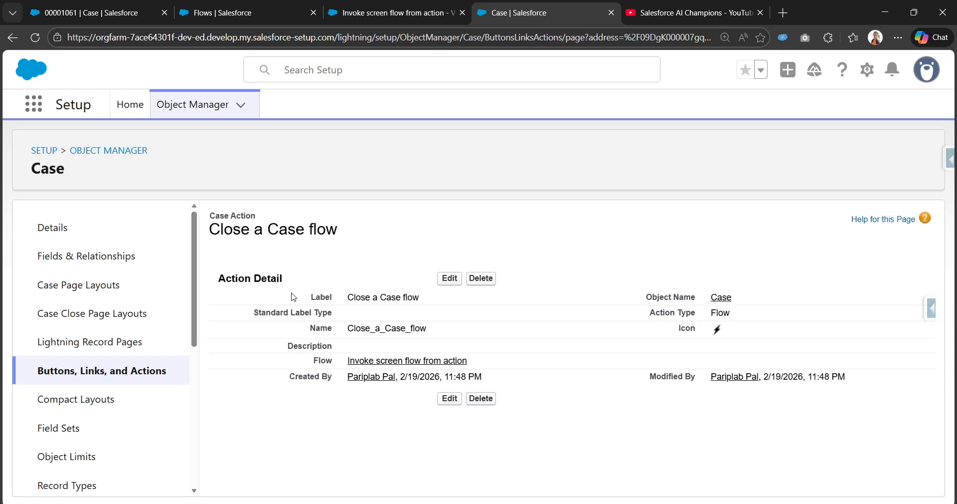
Open the Case Record Page from the Case object's Lightning record pages for editing in Lightning App Builder
click(92, 343)
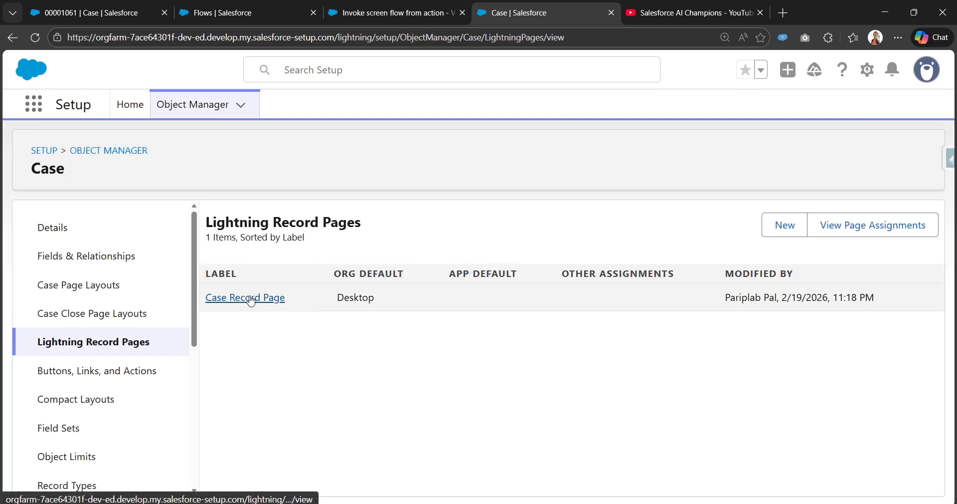
click(252, 299)
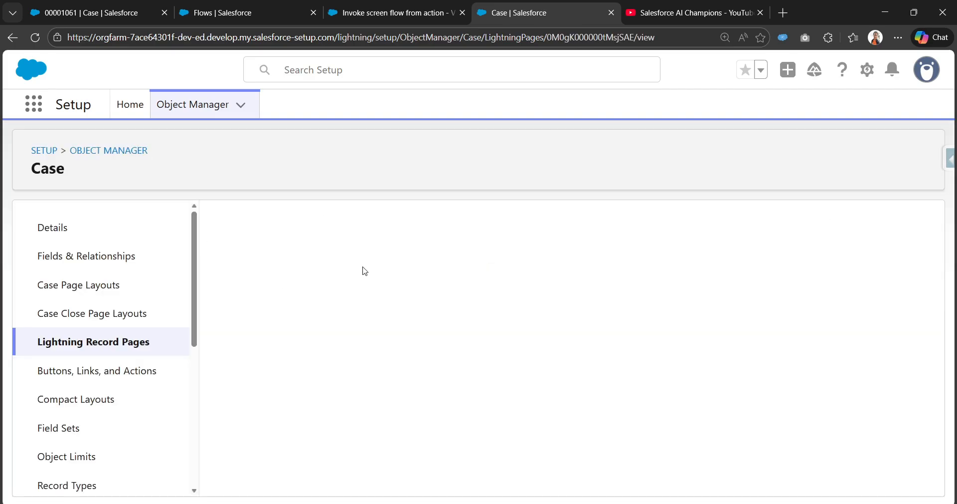
click(450, 252)
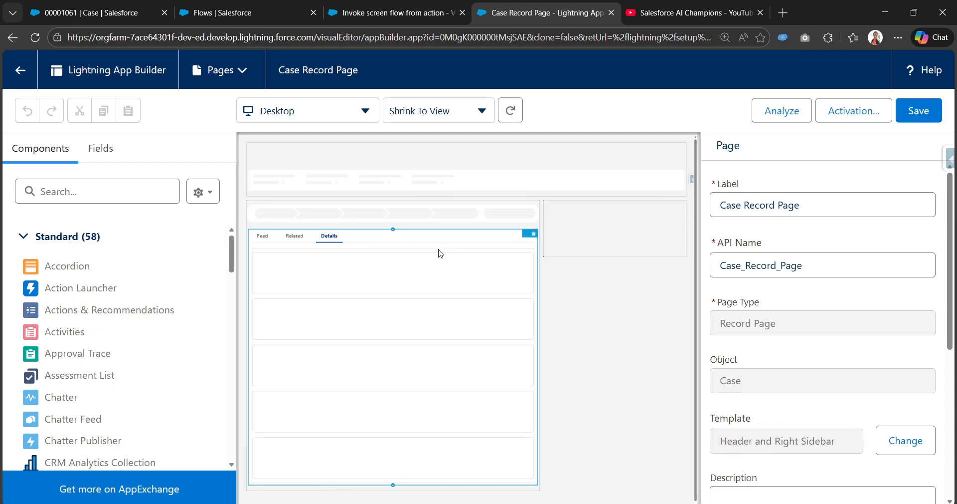
Try to find the flow action for the Highlights Panel by searching the available actions for "inv"
click(597, 161)
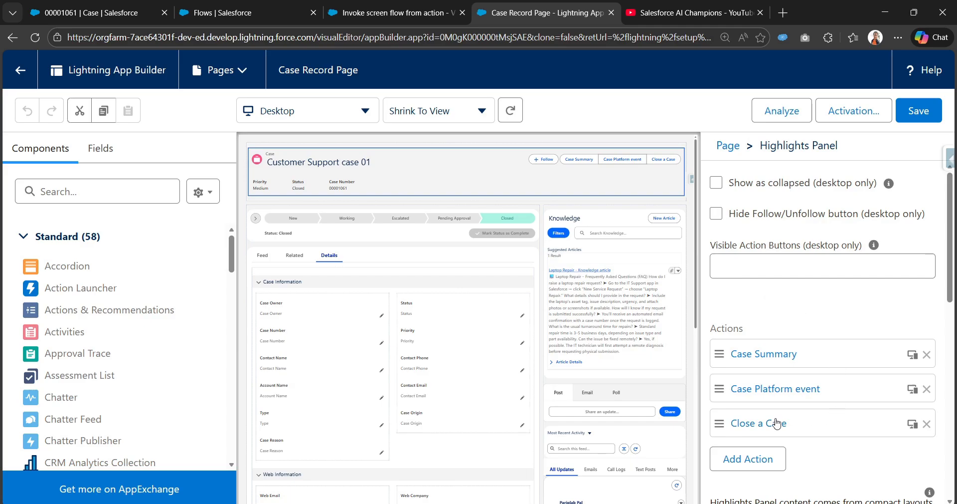
click(759, 458)
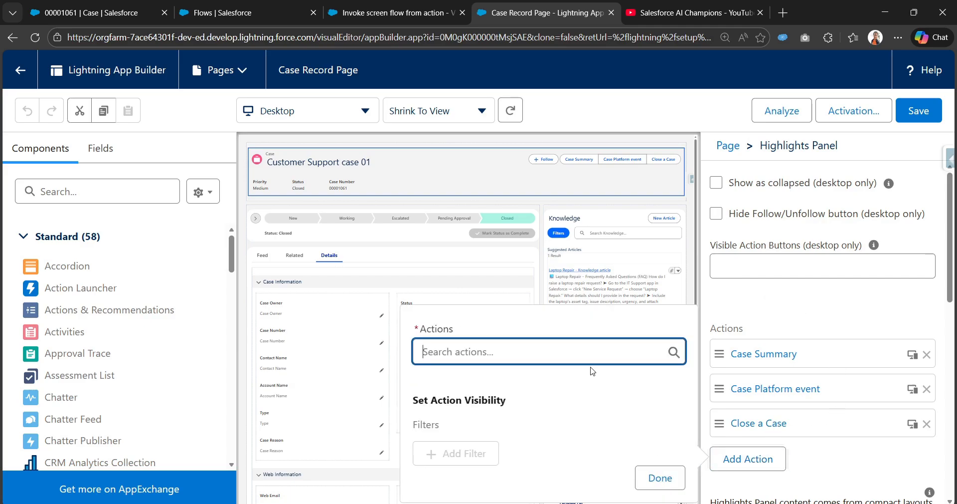
click(600, 349)
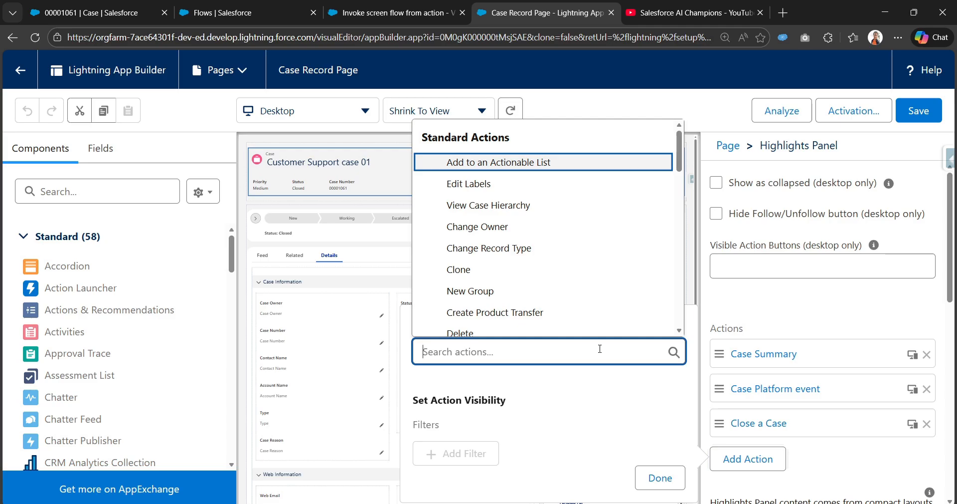
text(sc)
key(BackSpace)
key(BackSpace)
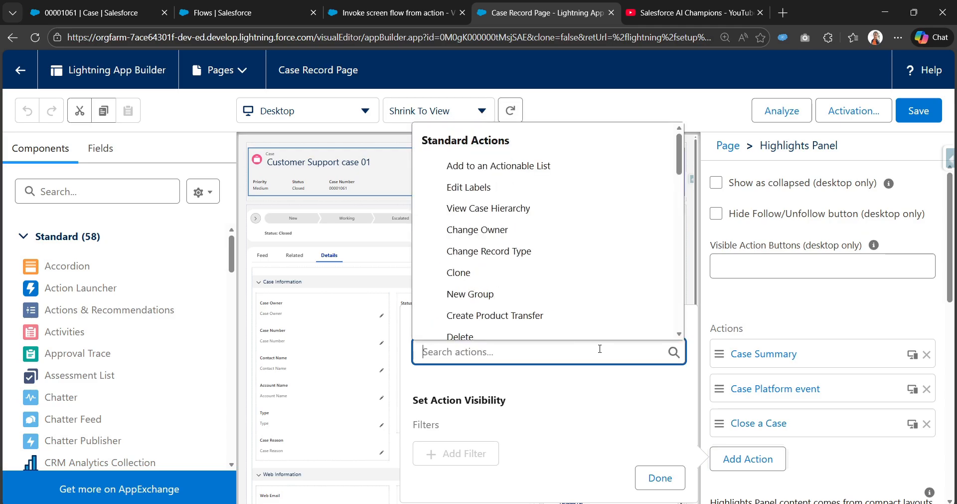
text(in)
key(BackSpace)
key(BackSpace)
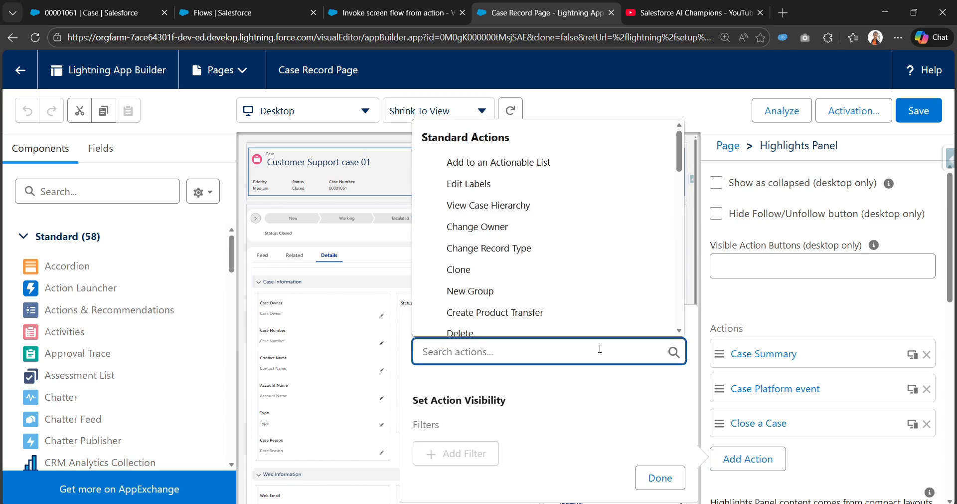
text(invp)
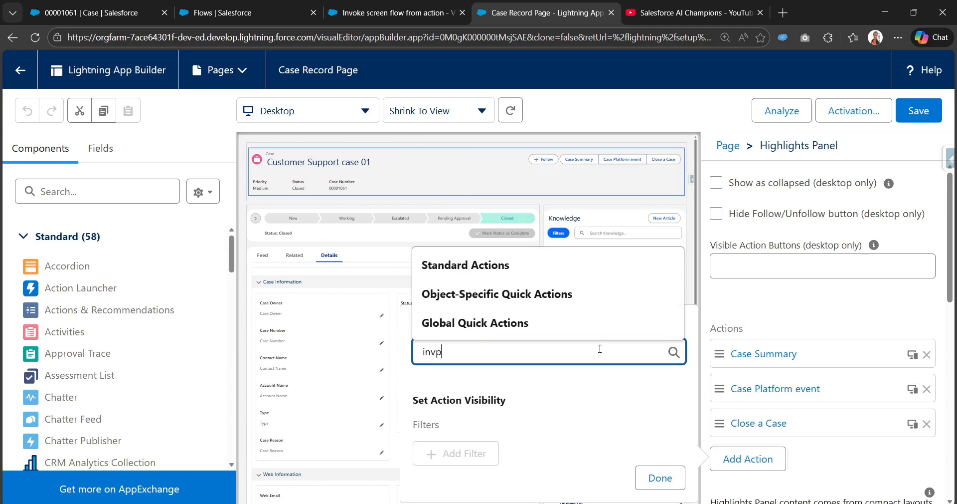
key(ctrl+a)
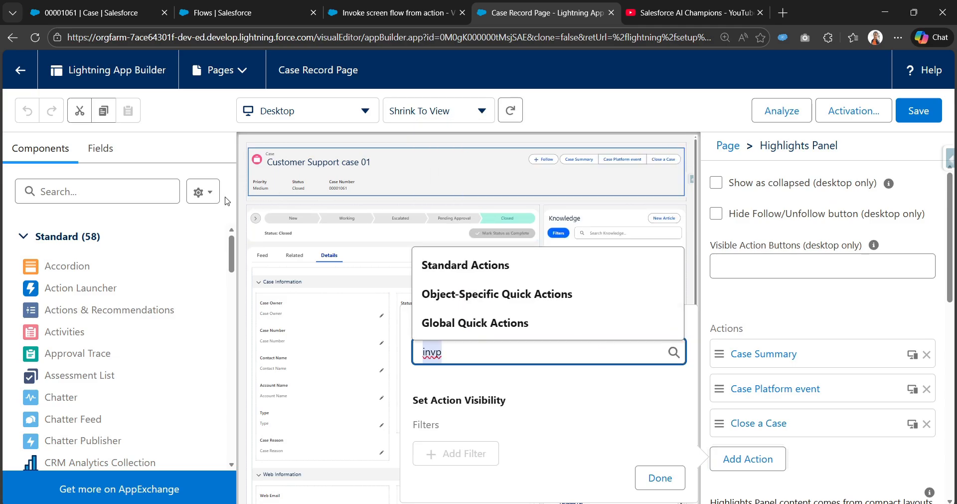
click(383, 6)
click(271, 5)
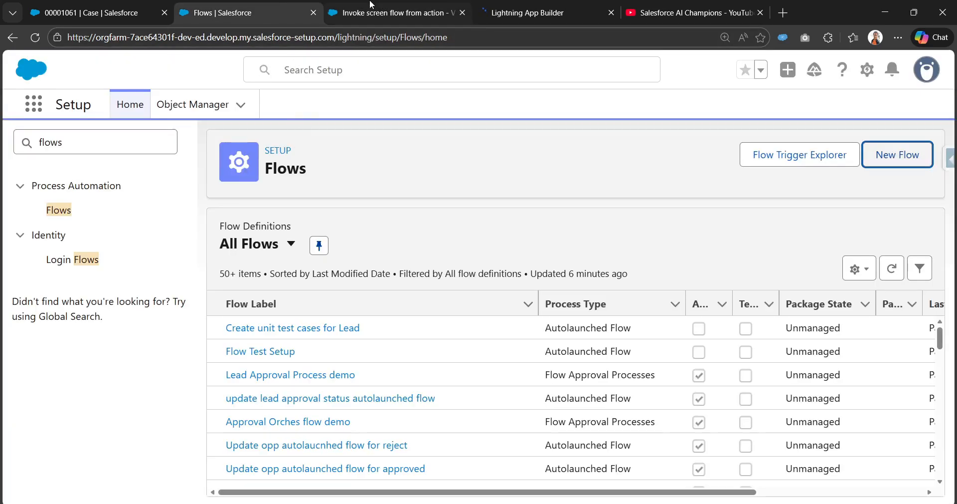
click(389, 7)
click(529, 7)
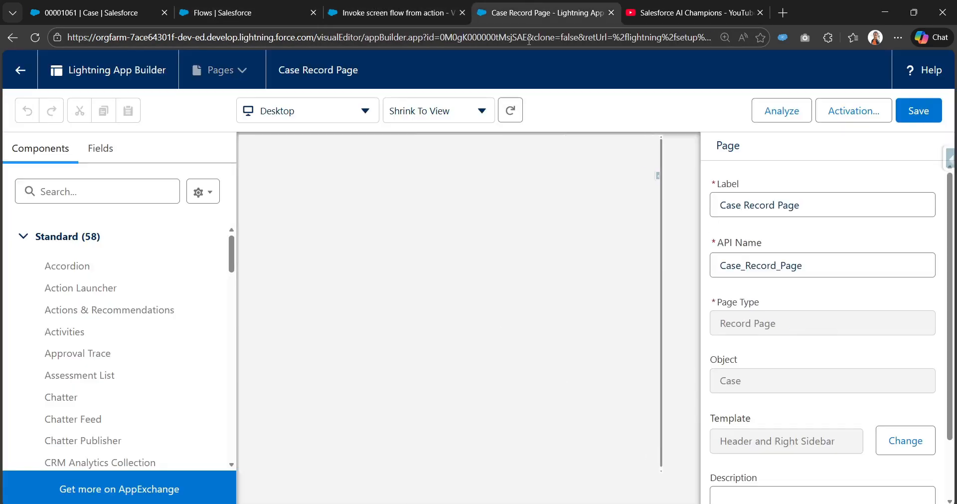
Start adding another action to the Case Record Page's Highlights Panel and try searching for "in"
click(578, 173)
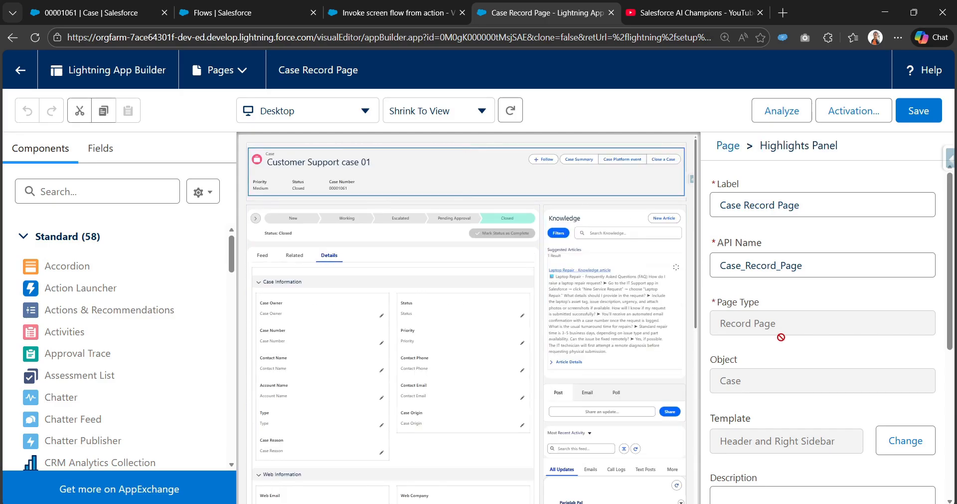
click(727, 460)
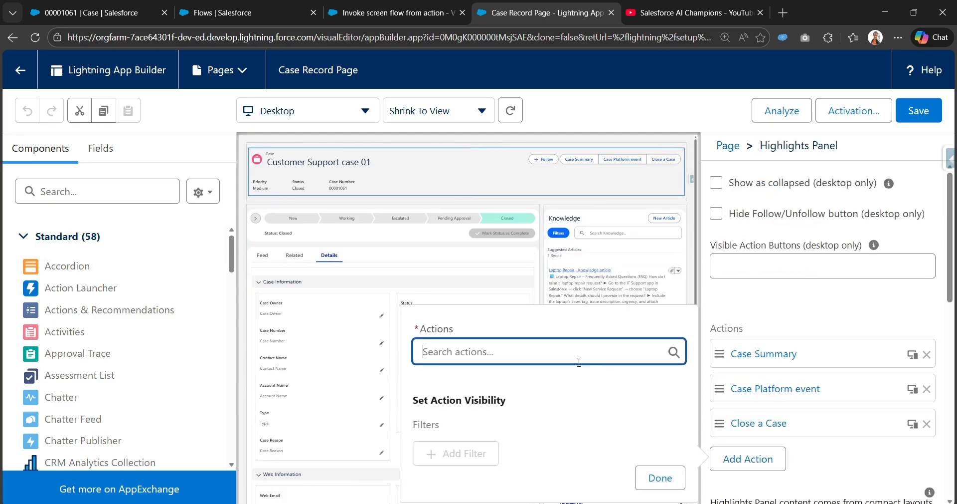
click(548, 355)
text(in)
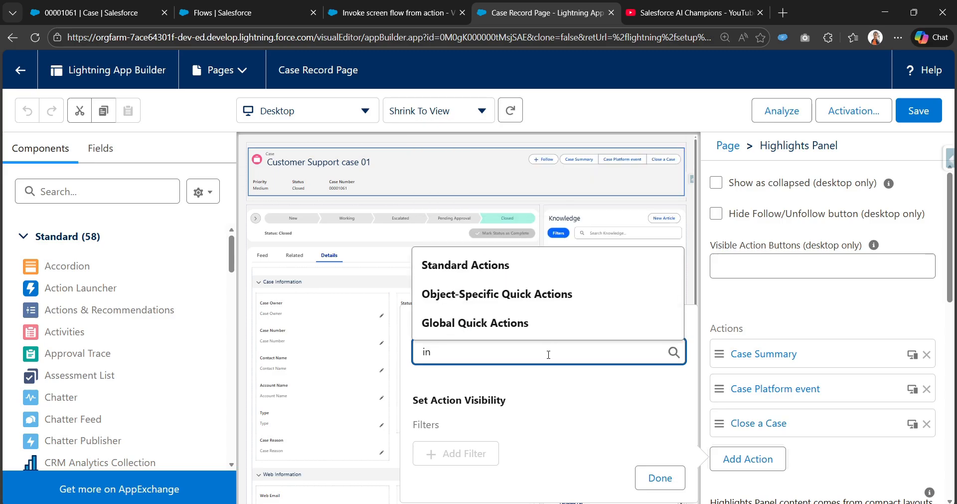
key(BackSpace)
key(BackSpace)
Open the Case object's setup from the case record and show its Buttons, Links, and Actions
click(95, 13)
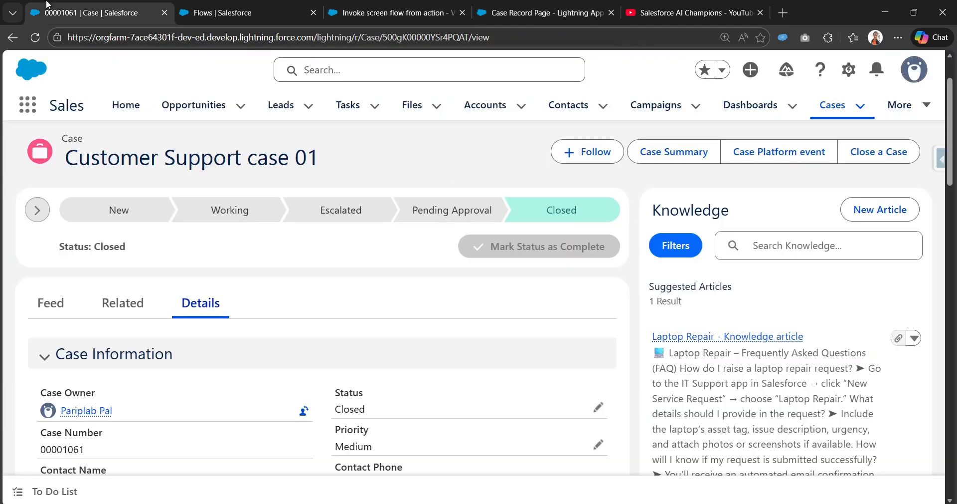
click(849, 69)
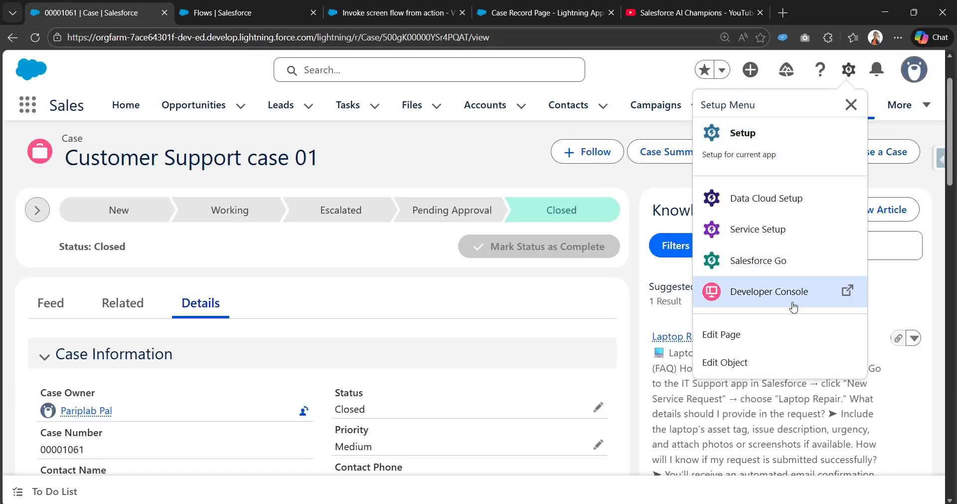
click(778, 362)
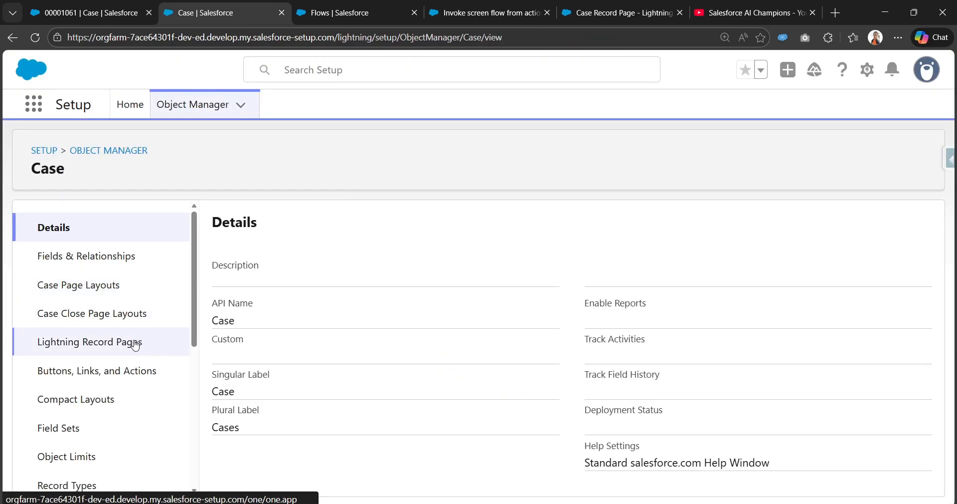
click(140, 345)
click(128, 376)
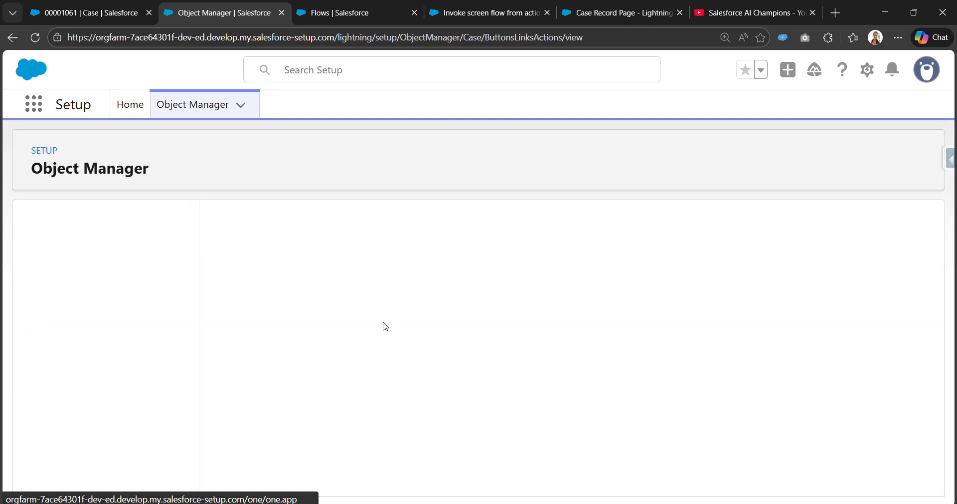
Search the Case actions for "inv", clear the search, and look up the saved flow action's label in the full list
click(648, 230)
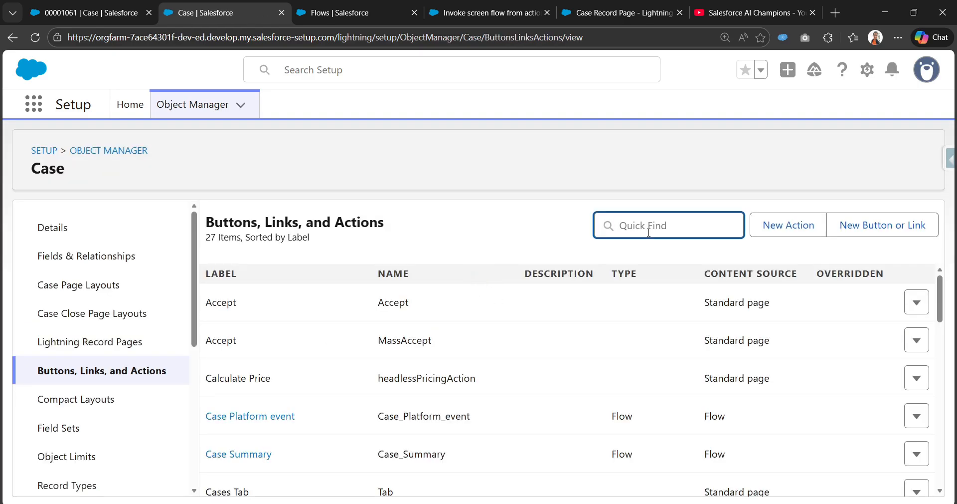
text(inv)
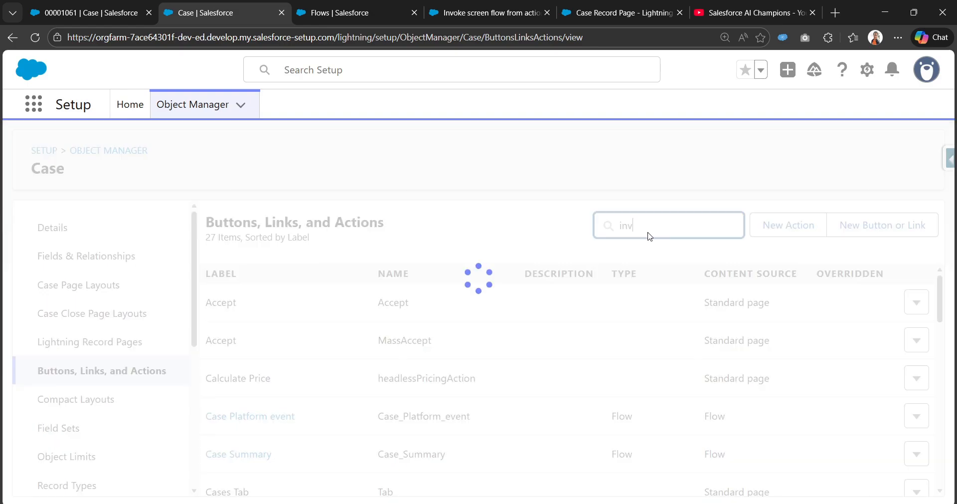
key(BackSpace)
key(BackSpace)
key(BackSpace)
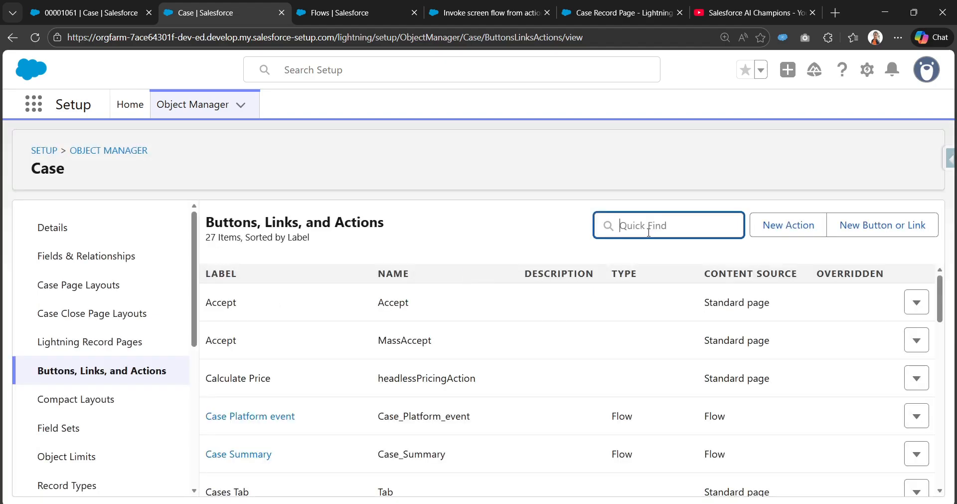
scroll(469, 452, down, 5)
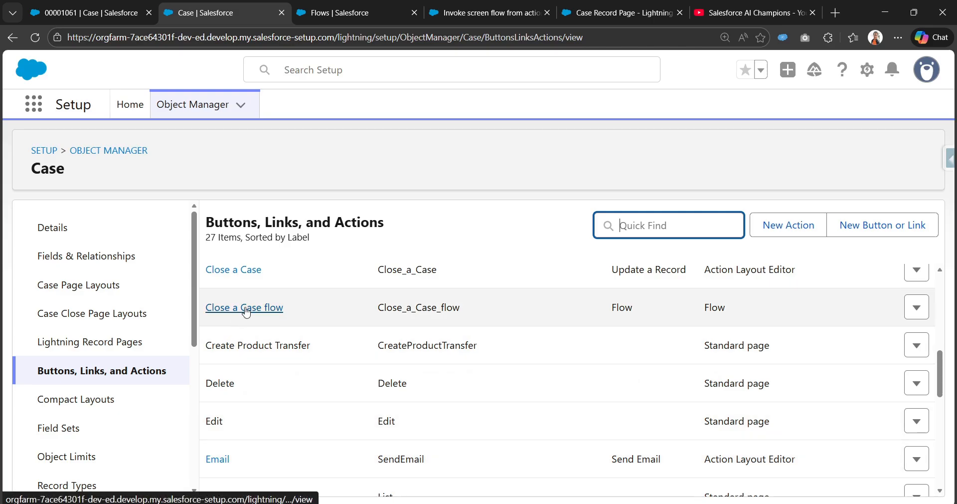
drag(282, 309, 209, 309)
Return to the Case Record Page in Lightning App Builder and add the Close a Case flow action to the Highlights Panel
click(483, 11)
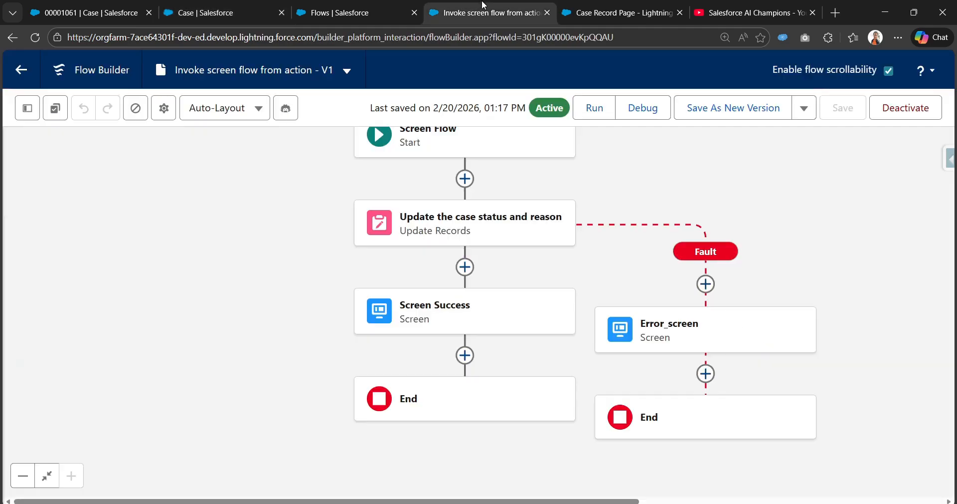
click(584, 5)
click(566, 346)
text(c)
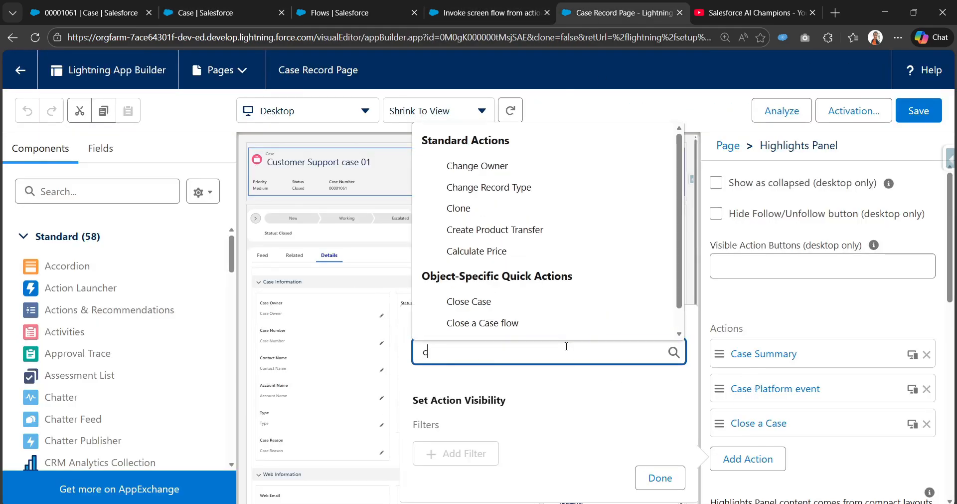
text(lo)
click(537, 301)
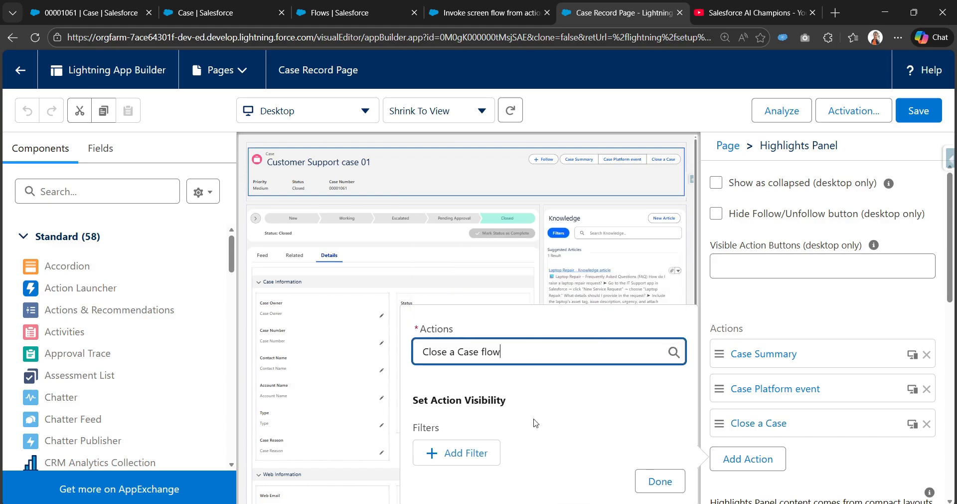
click(681, 489)
Save the page, move Close a Case flow to first place among the Highlights Panel actions, and save again
click(919, 111)
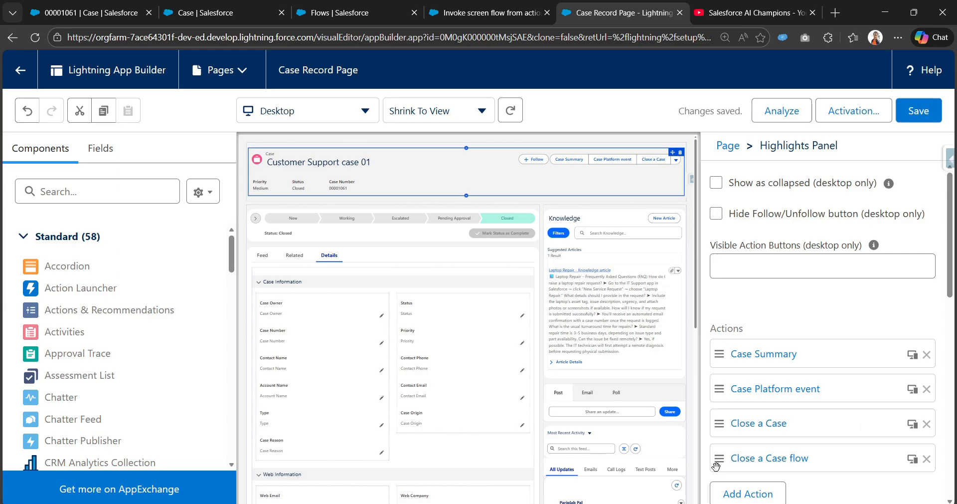
drag(717, 457, 718, 369)
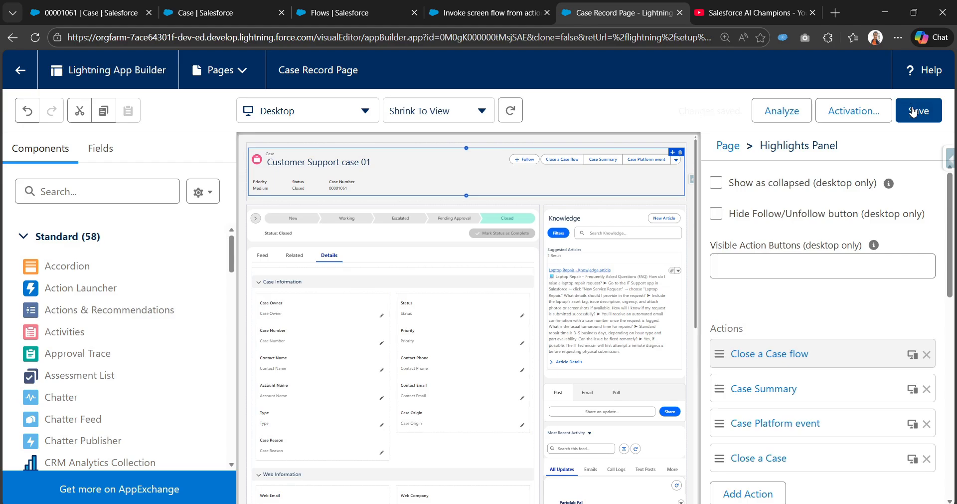
click(914, 111)
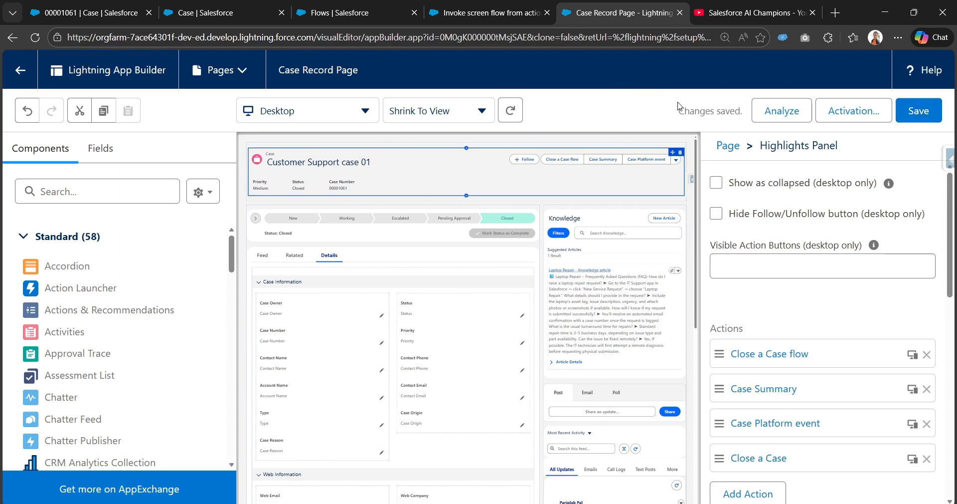
Reload the Customer Support case 01 record, set its Status to Working, and save the record
click(72, 13)
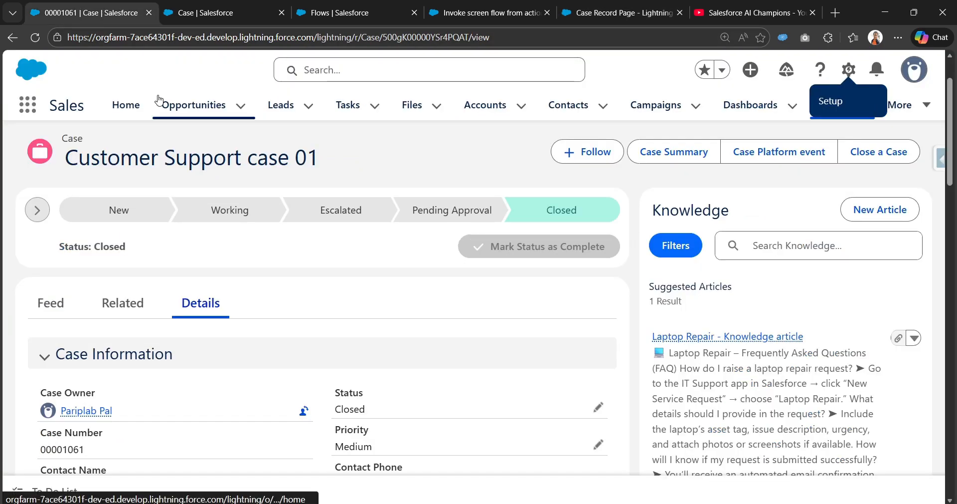
key(F5)
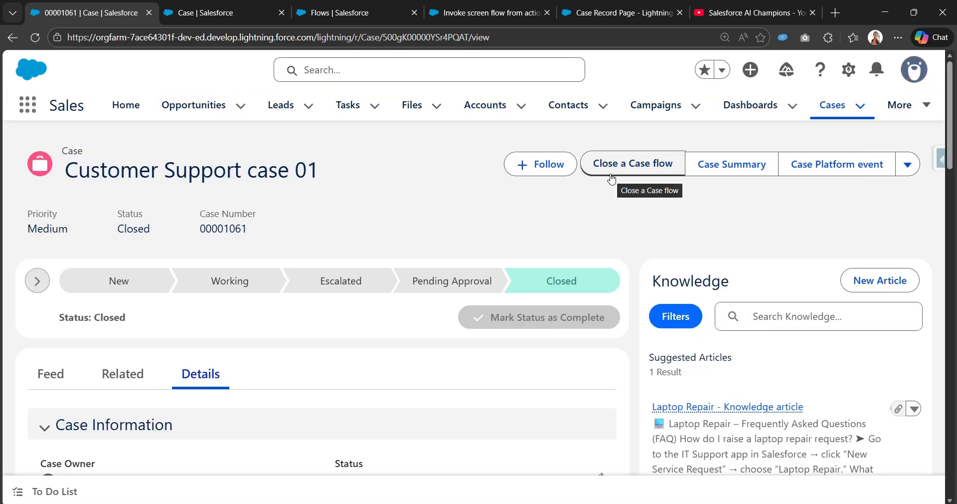
scroll(498, 284, down, 3)
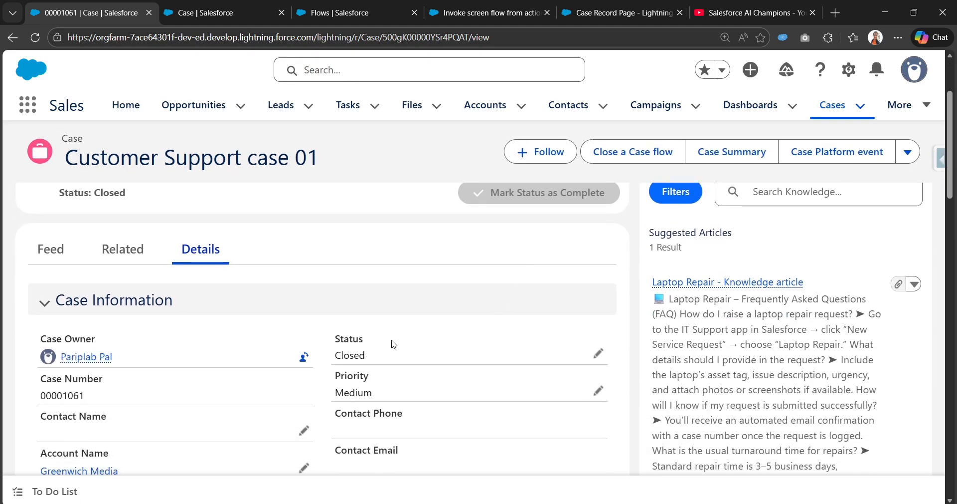
click(598, 293)
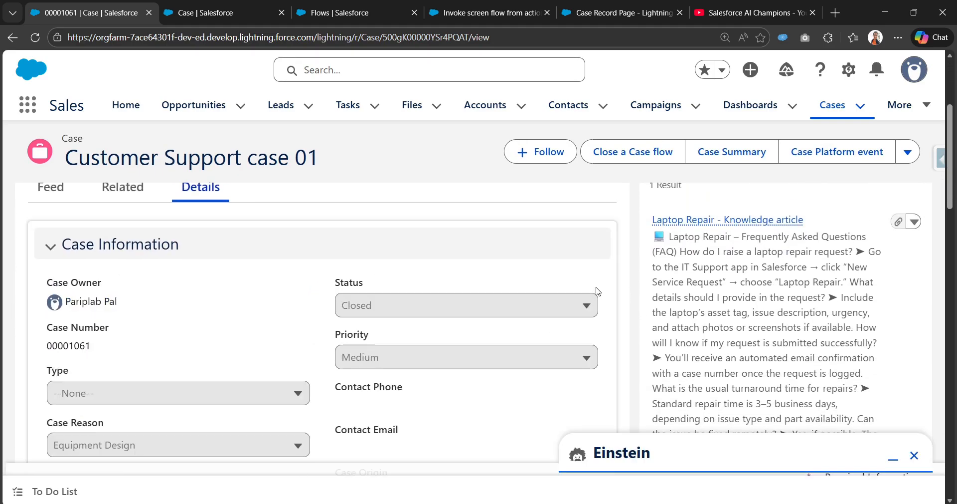
click(540, 309)
click(410, 413)
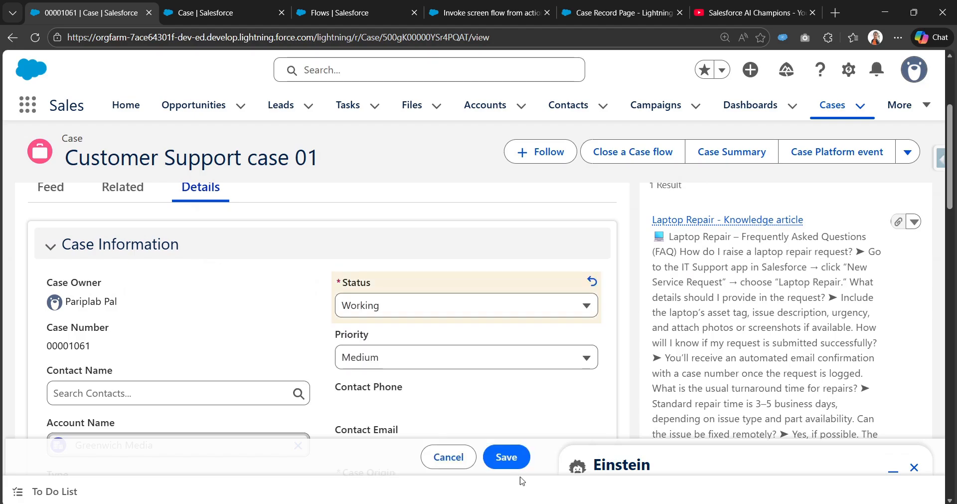
click(511, 459)
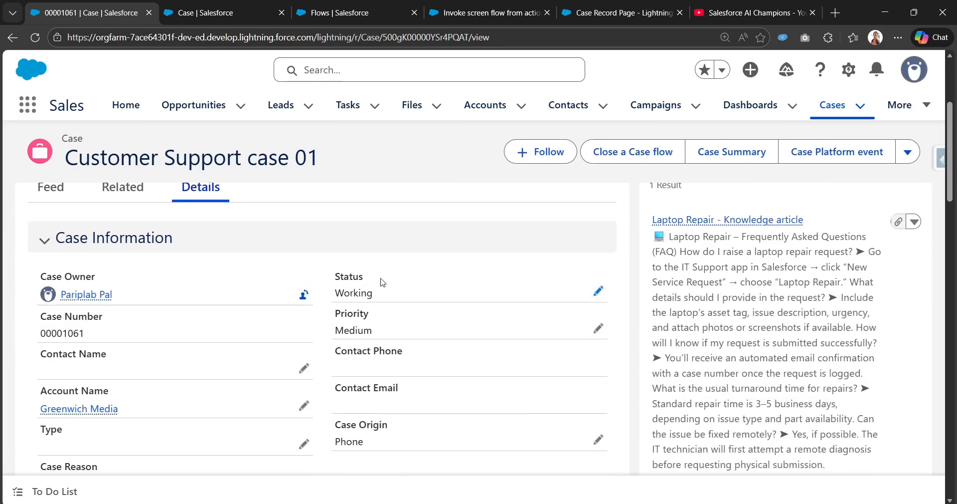
Run the Close a Case flow action on the case through to Finish and check the record's Status and Case Reason
scroll(246, 378, down, 3)
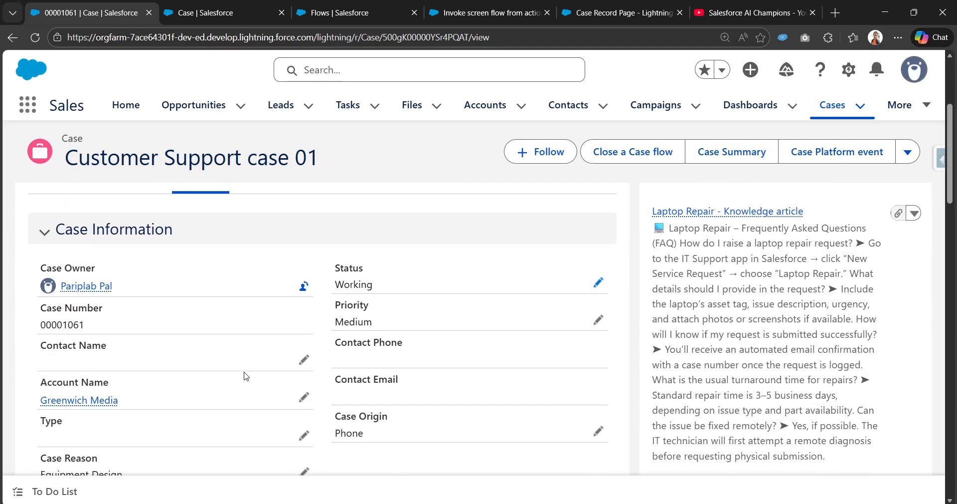
scroll(332, 368, up, 6)
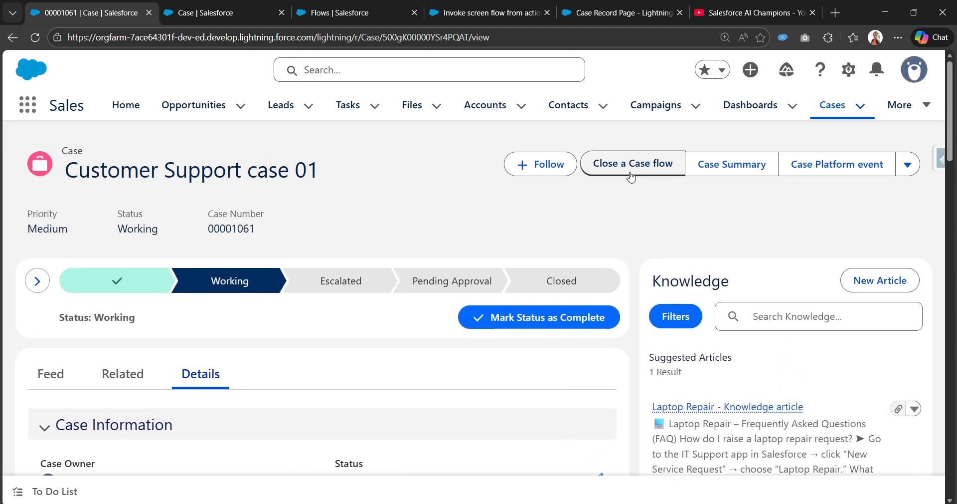
click(629, 172)
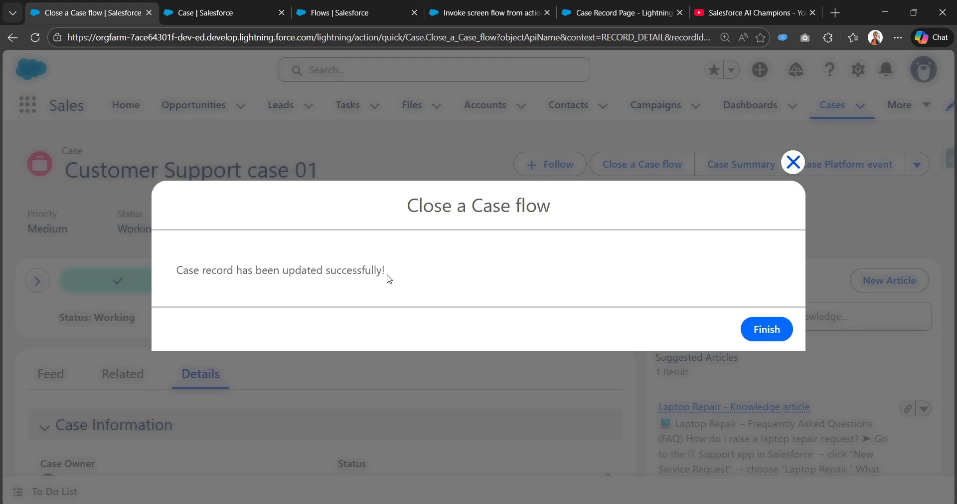
drag(389, 279, 158, 276)
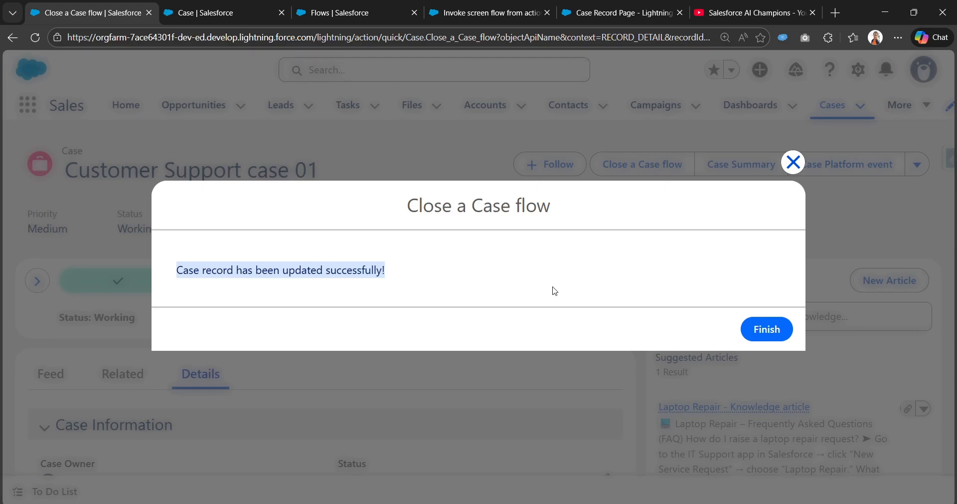
click(766, 333)
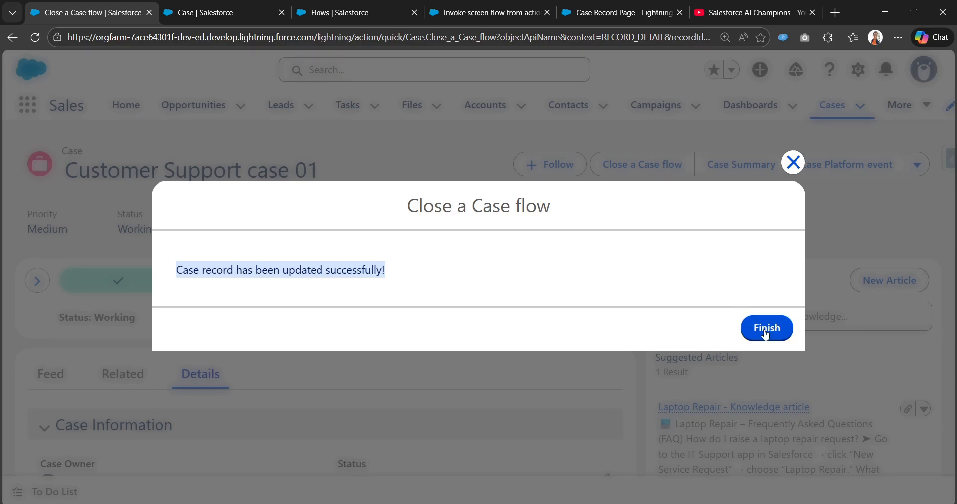
scroll(397, 362, down, 2)
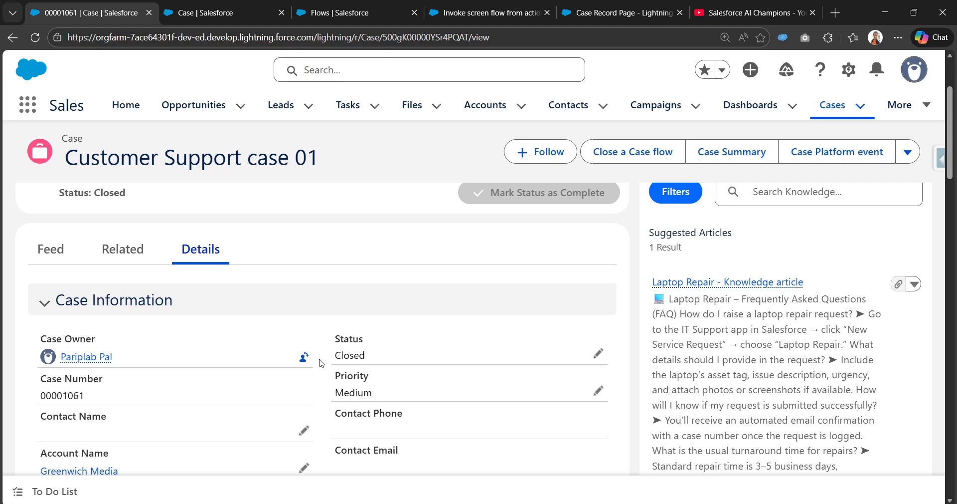
scroll(392, 355, down, 2)
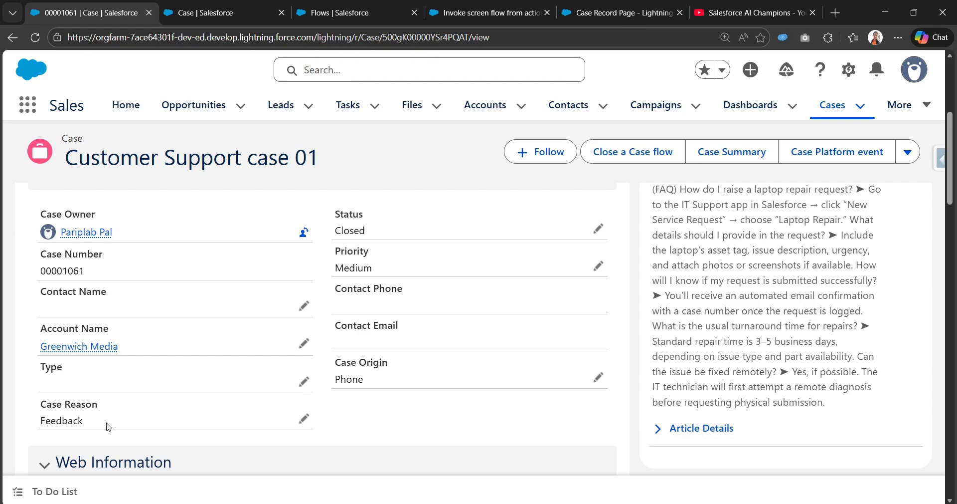
scroll(269, 403, up, 3)
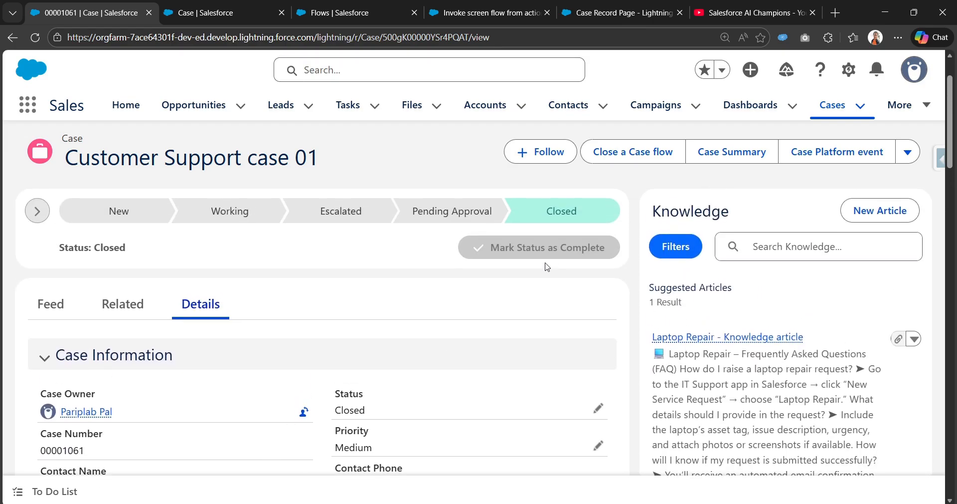
scroll(547, 267, up, 1)
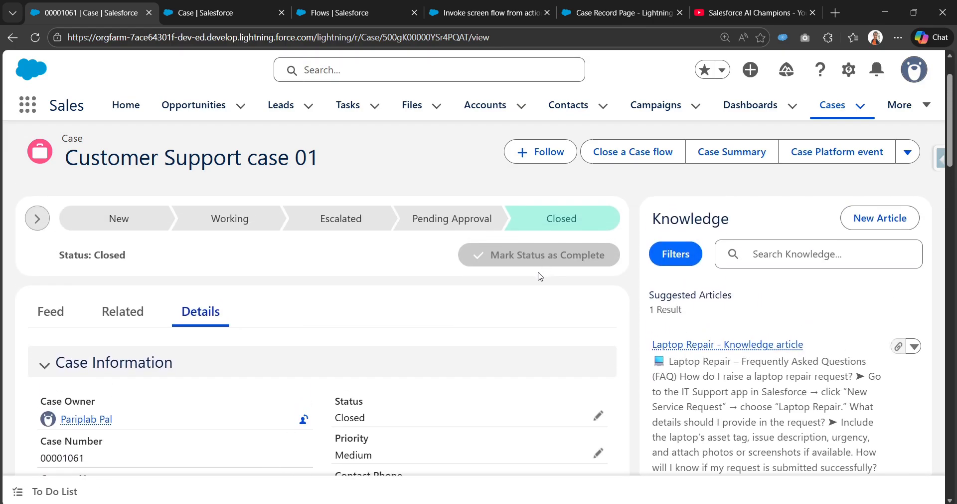